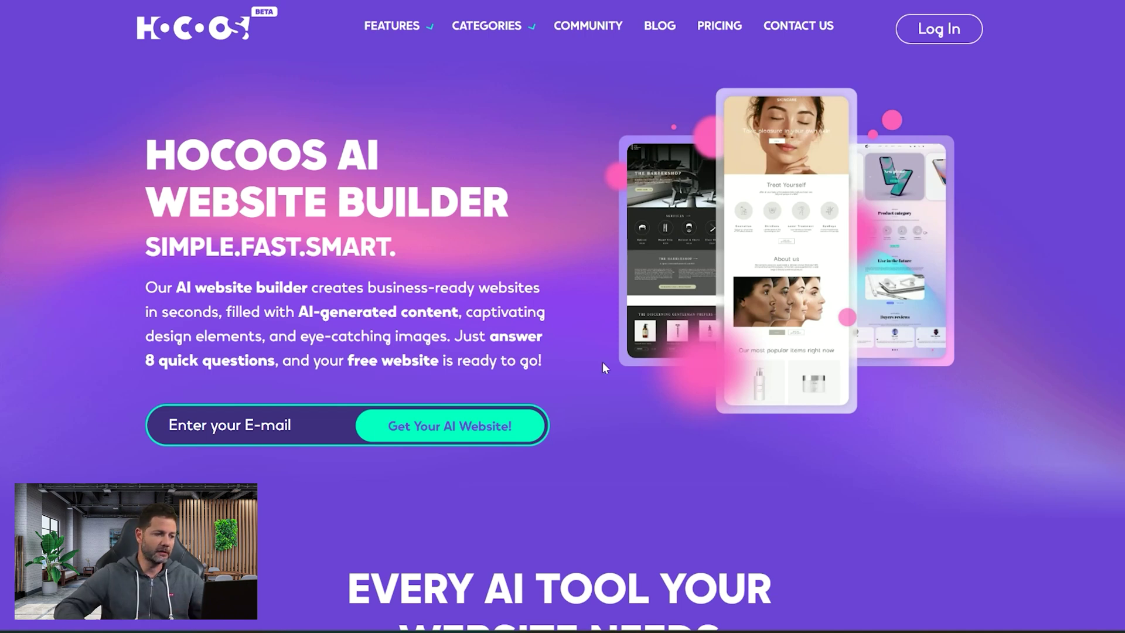
# Enter an email address and request a new AI website with it
pyautogui.click(257, 432)
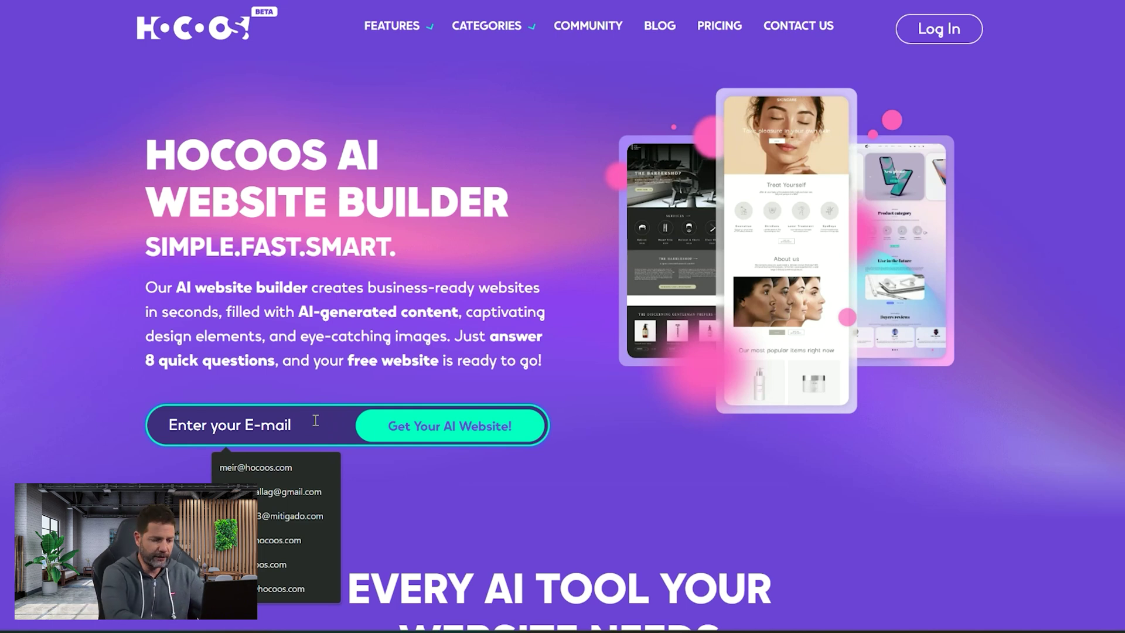
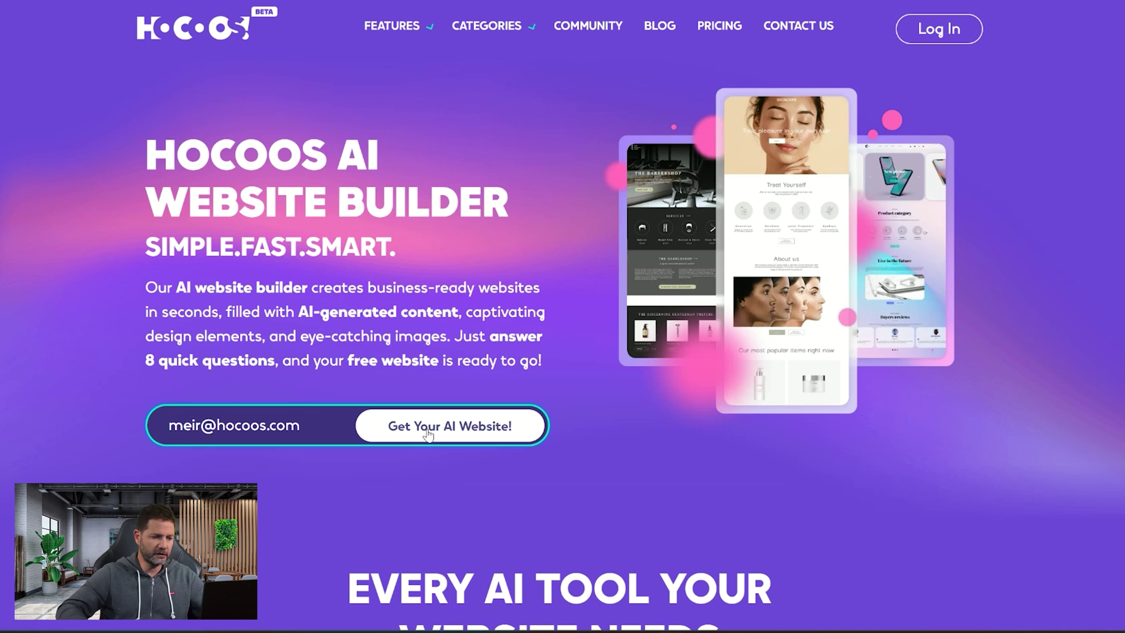
pyautogui.click(428, 434)
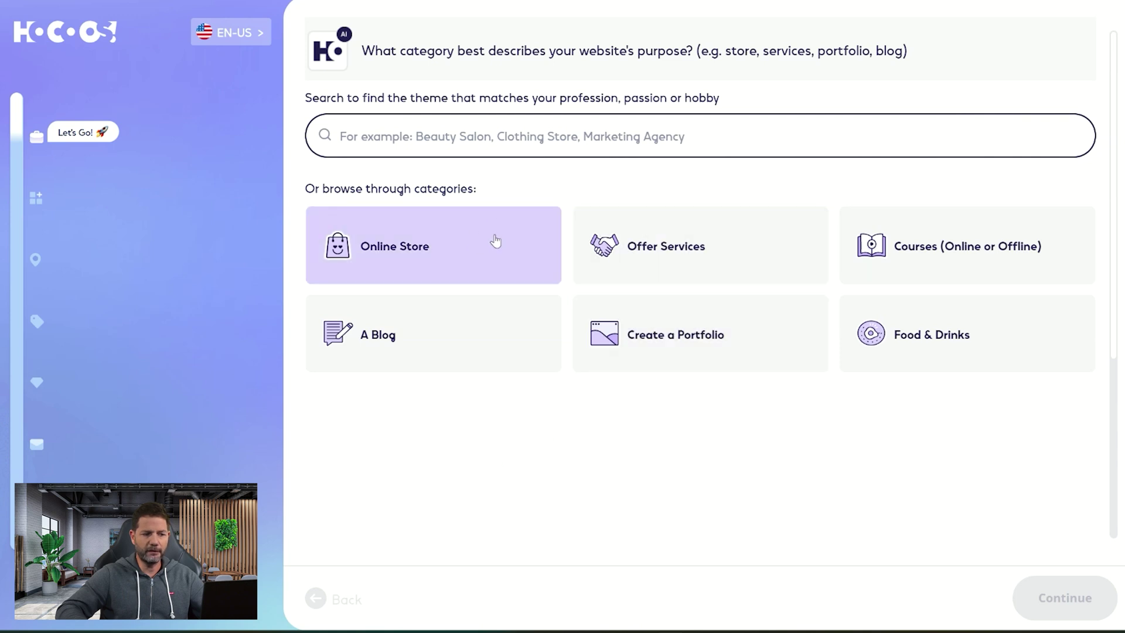
# Browse the Offer Services categories: creative, healthcare, household and other
pyautogui.click(603, 246)
pyautogui.click(520, 233)
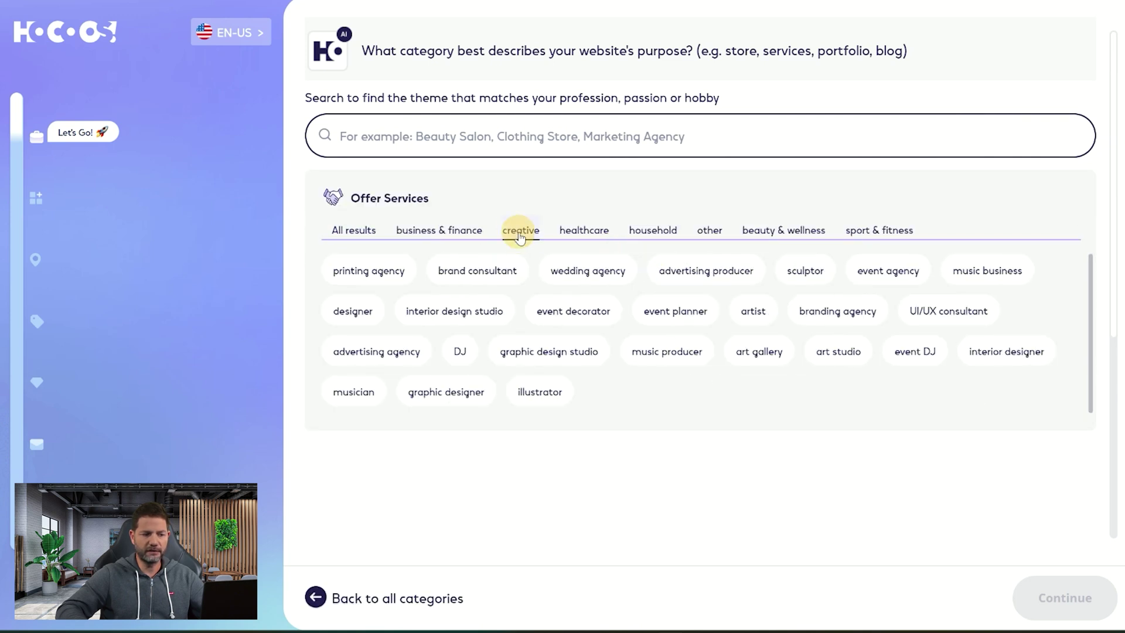
pyautogui.click(584, 230)
pyautogui.click(653, 230)
pyautogui.click(712, 232)
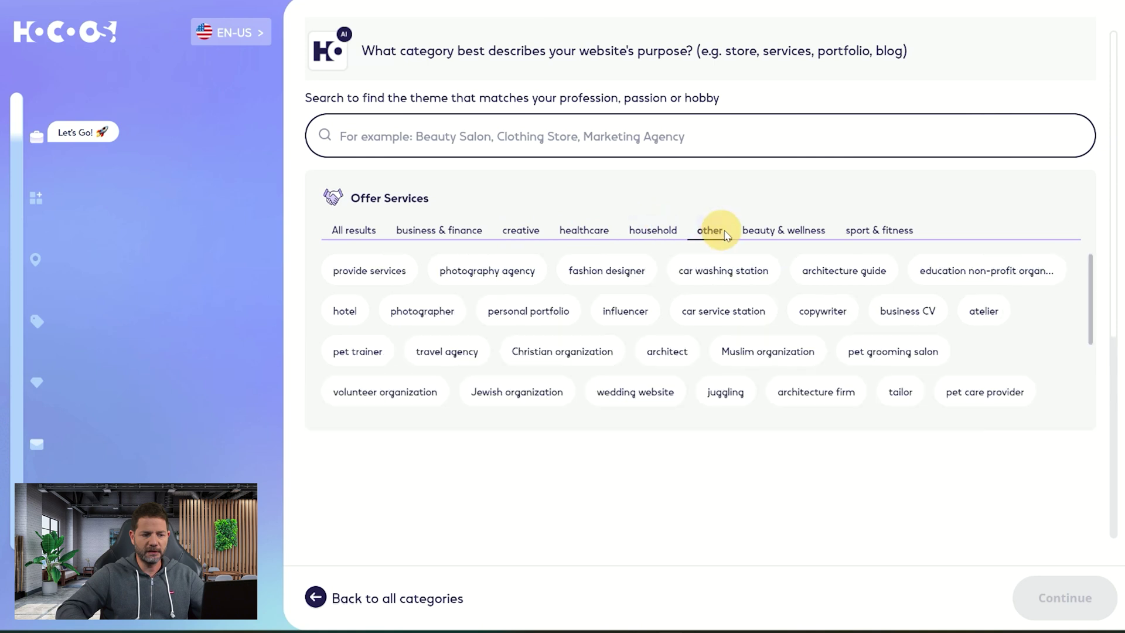
# Search 'yoga', pick the 'yoga personal trainer' business type and continue
pyautogui.click(469, 138)
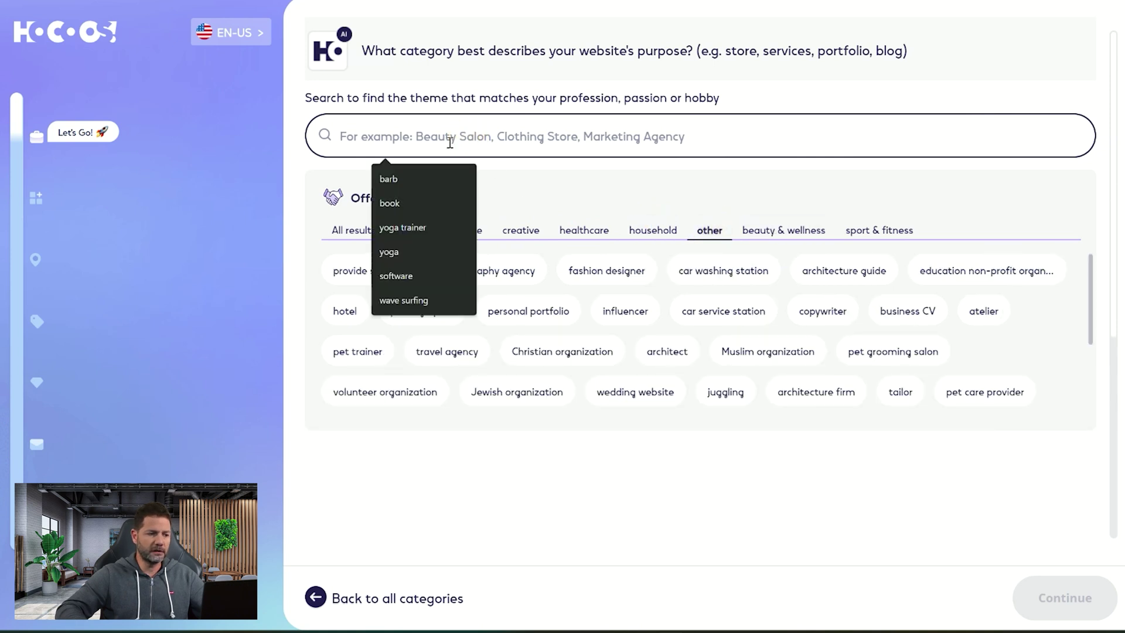
pyautogui.write('y')
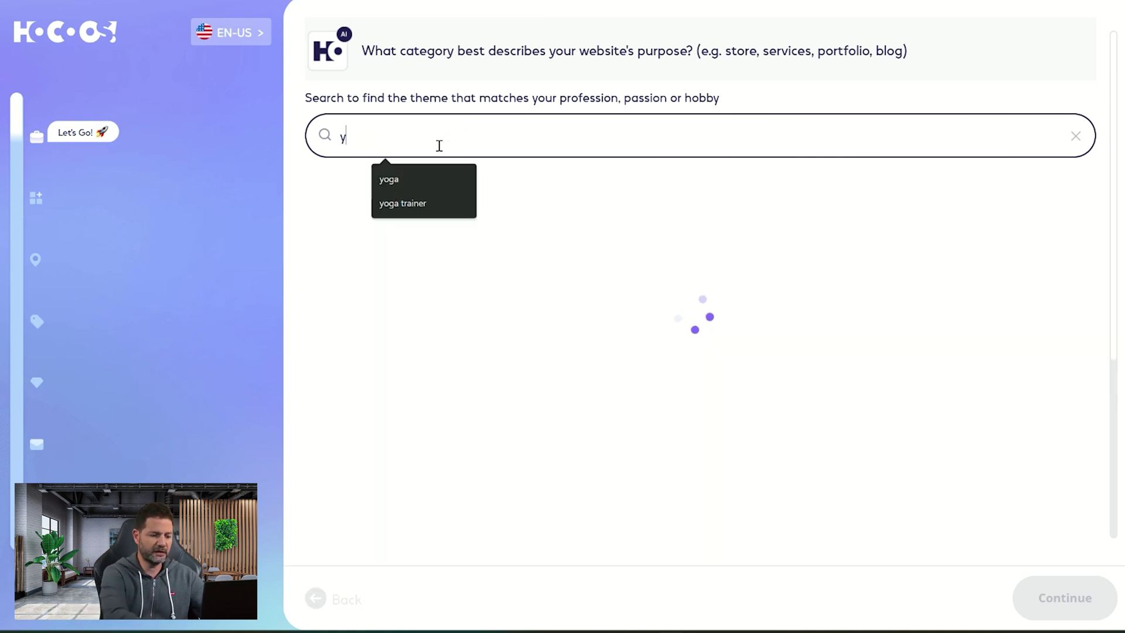
pyautogui.write('oga')
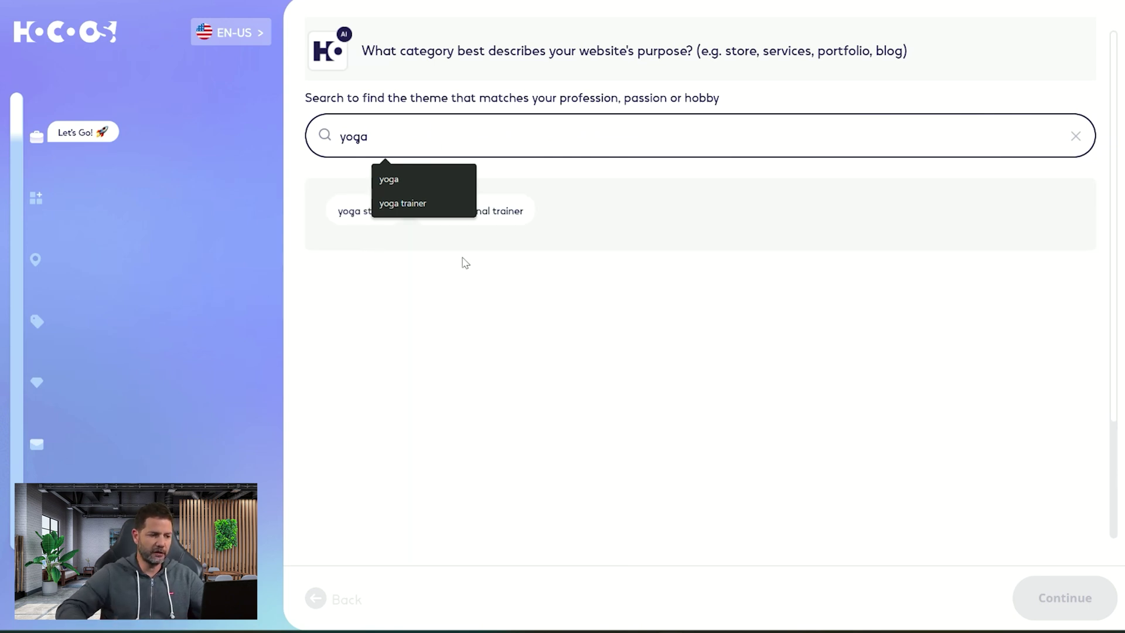
pyautogui.click(541, 272)
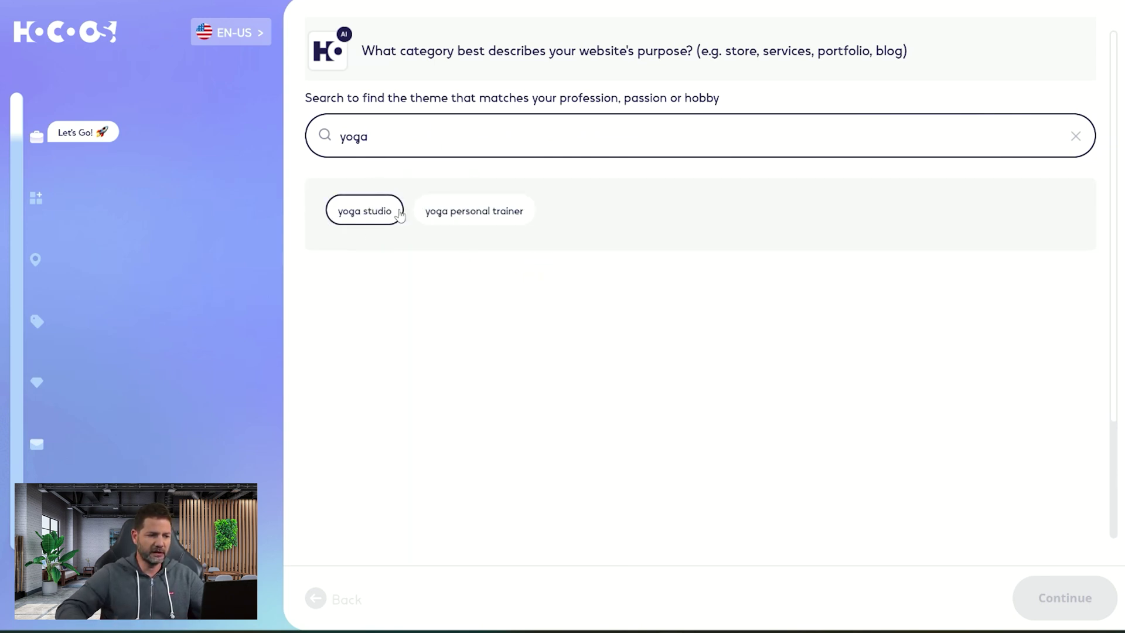
pyautogui.click(466, 214)
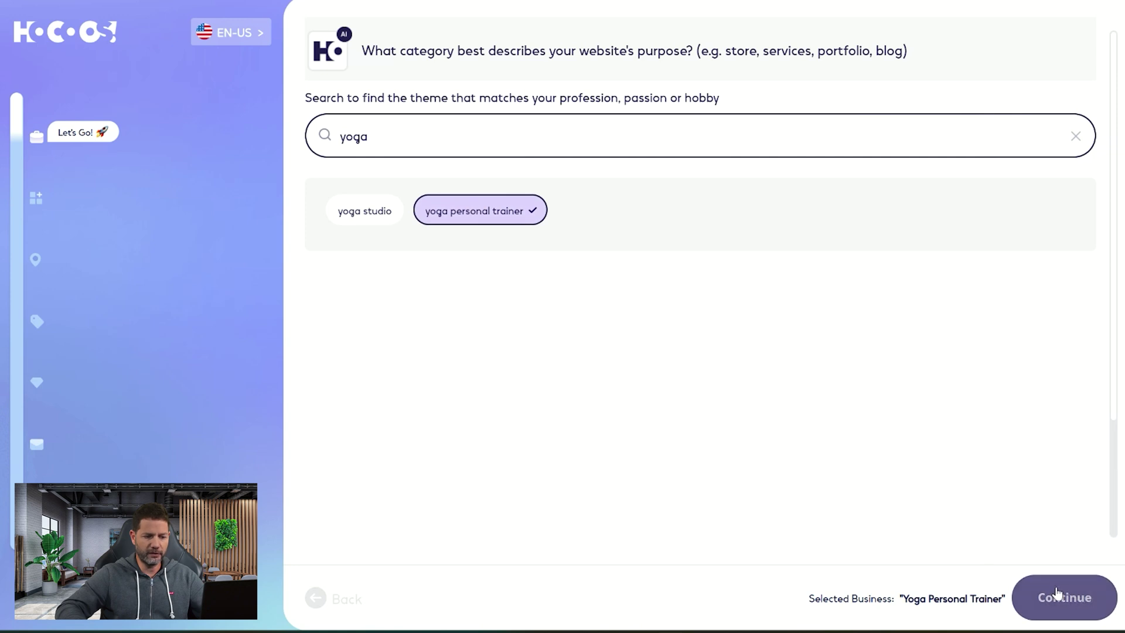
pyautogui.click(1057, 595)
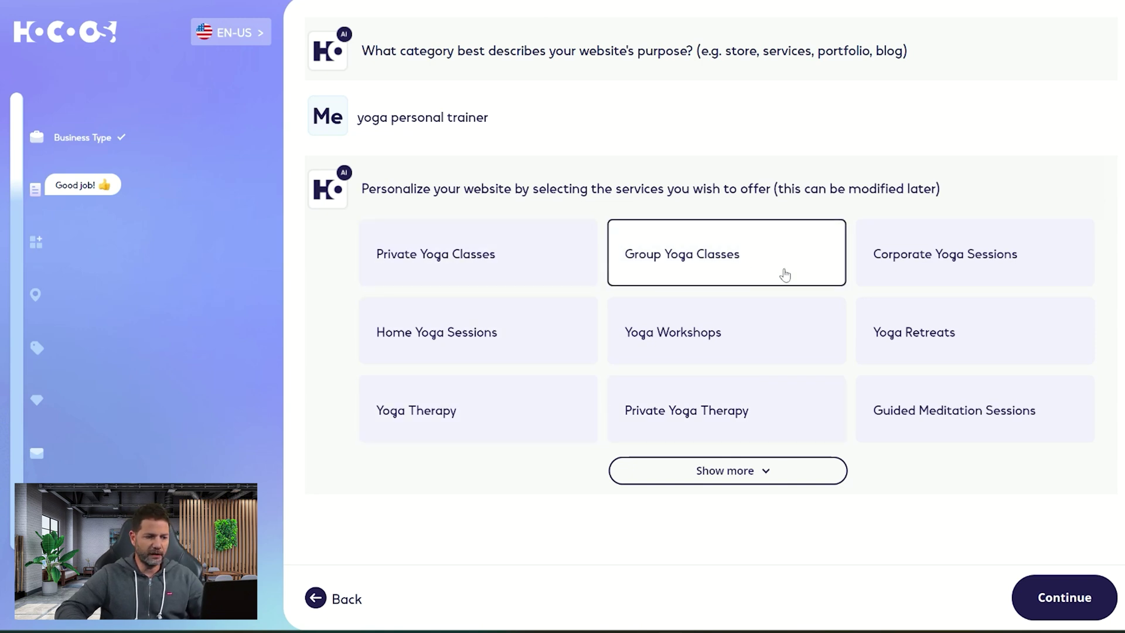
# Tick the Yoga Workshops, Group Yoga Classes and Yoga Retreats service cards and continue
pyautogui.click(694, 352)
pyautogui.click(727, 278)
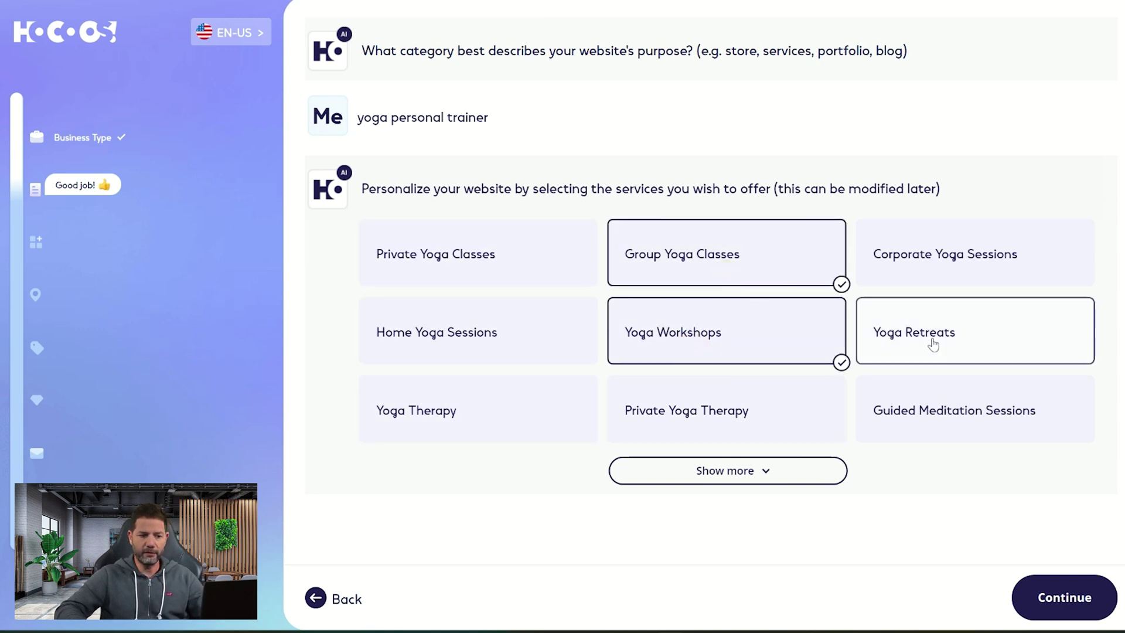
pyautogui.click(932, 338)
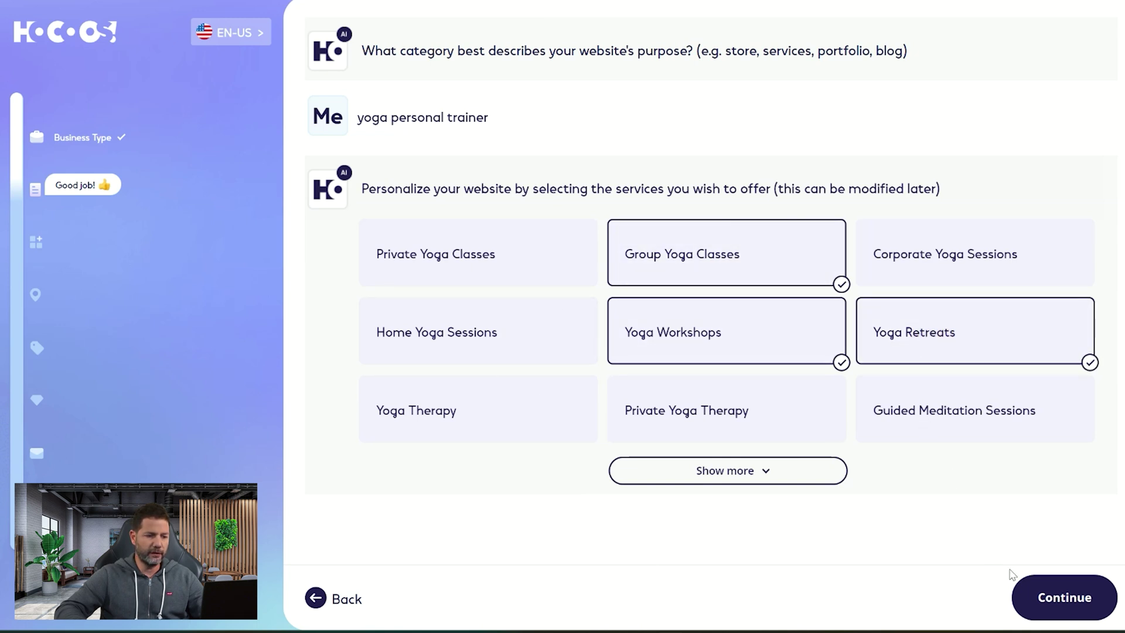
pyautogui.click(1059, 596)
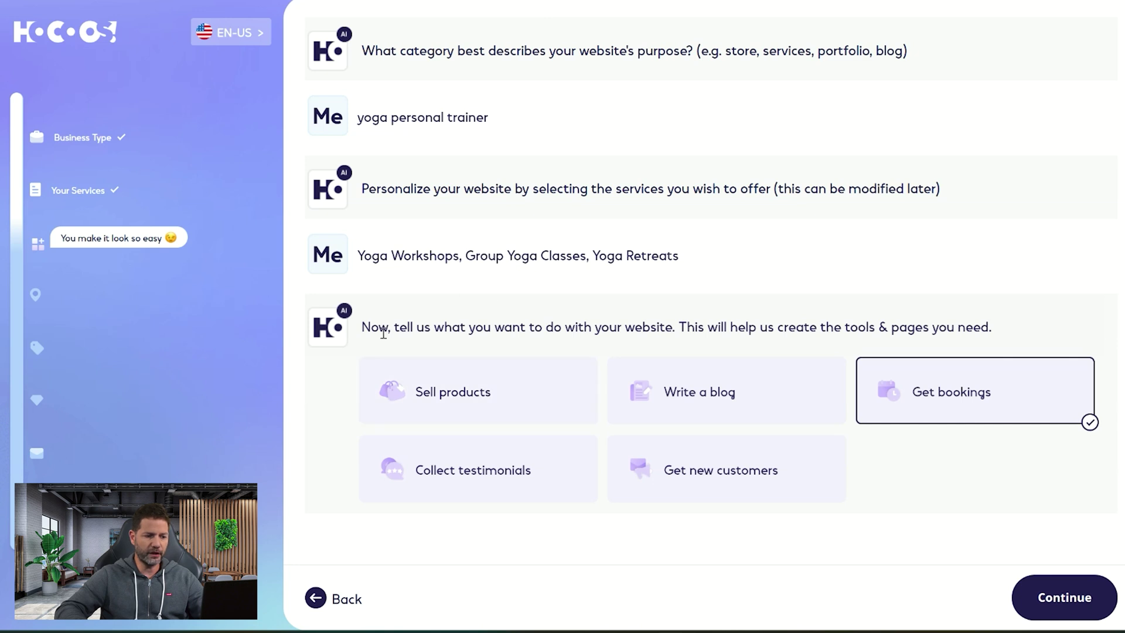
# Add Write a blog, Collect testimonials and Get new customers alongside Get bookings, then continue
pyautogui.moveTo(387, 329); pyautogui.dragTo(998, 326)
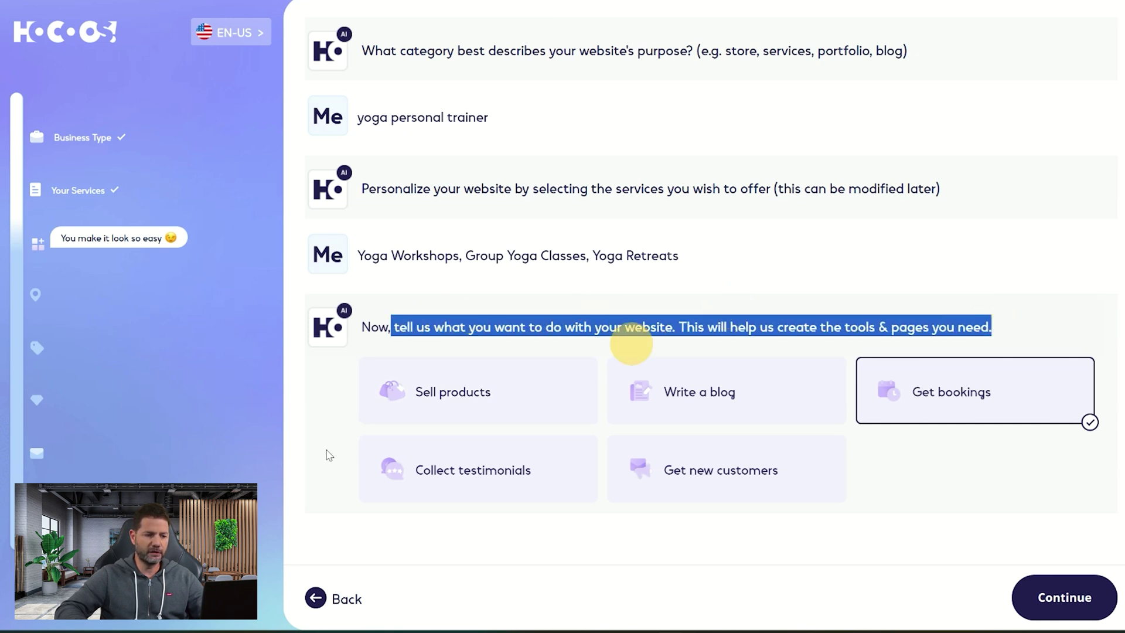
pyautogui.click(322, 434)
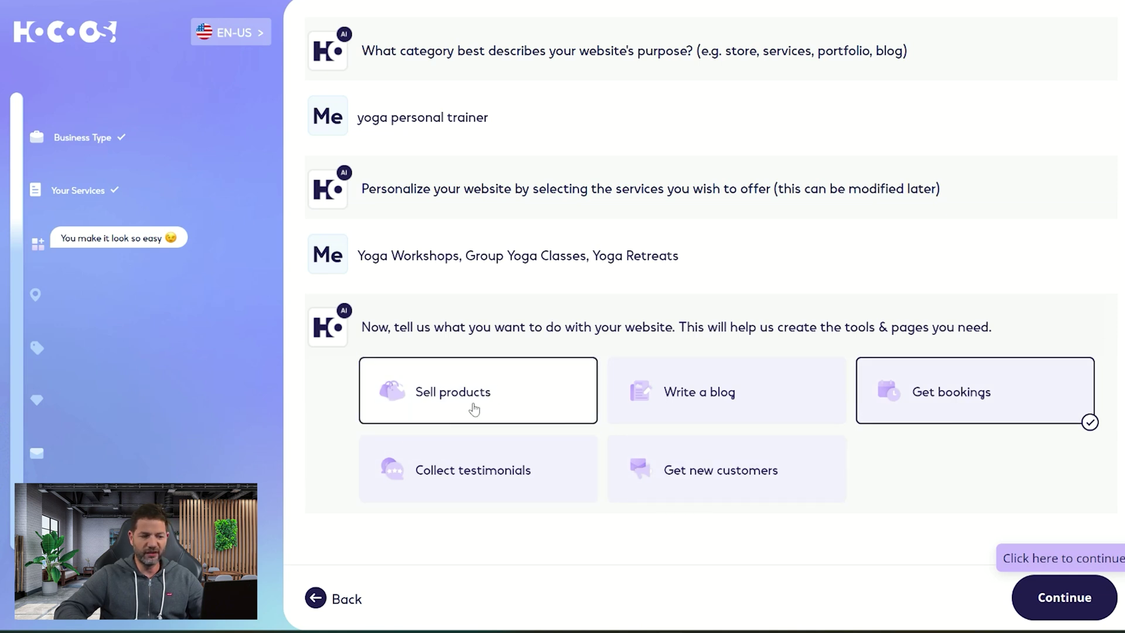
pyautogui.click(678, 400)
pyautogui.click(424, 475)
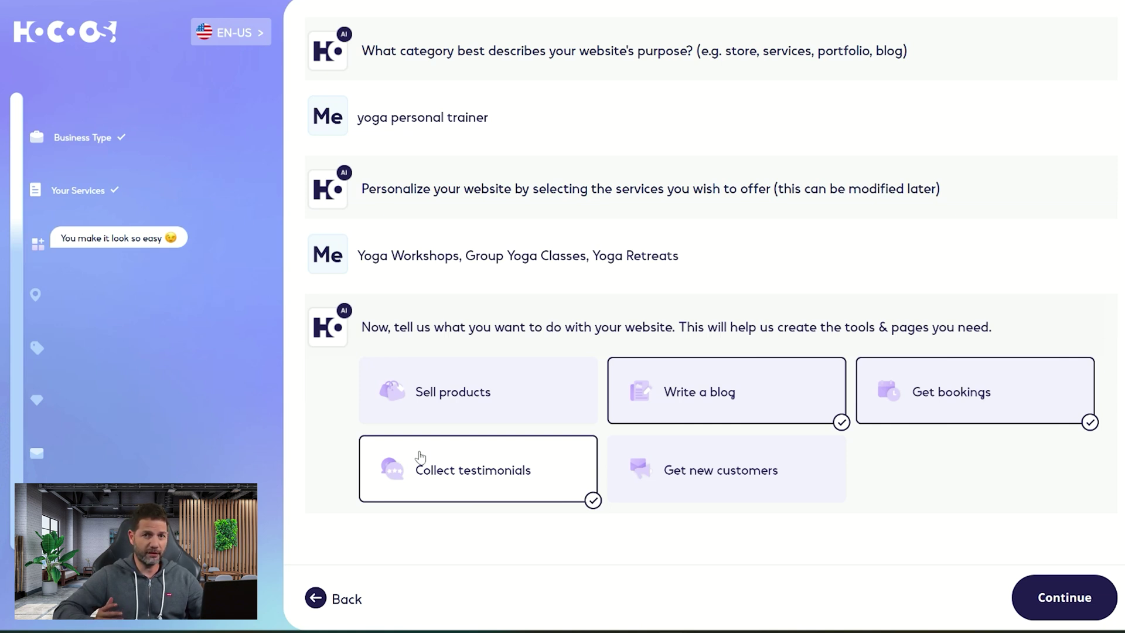
pyautogui.click(703, 459)
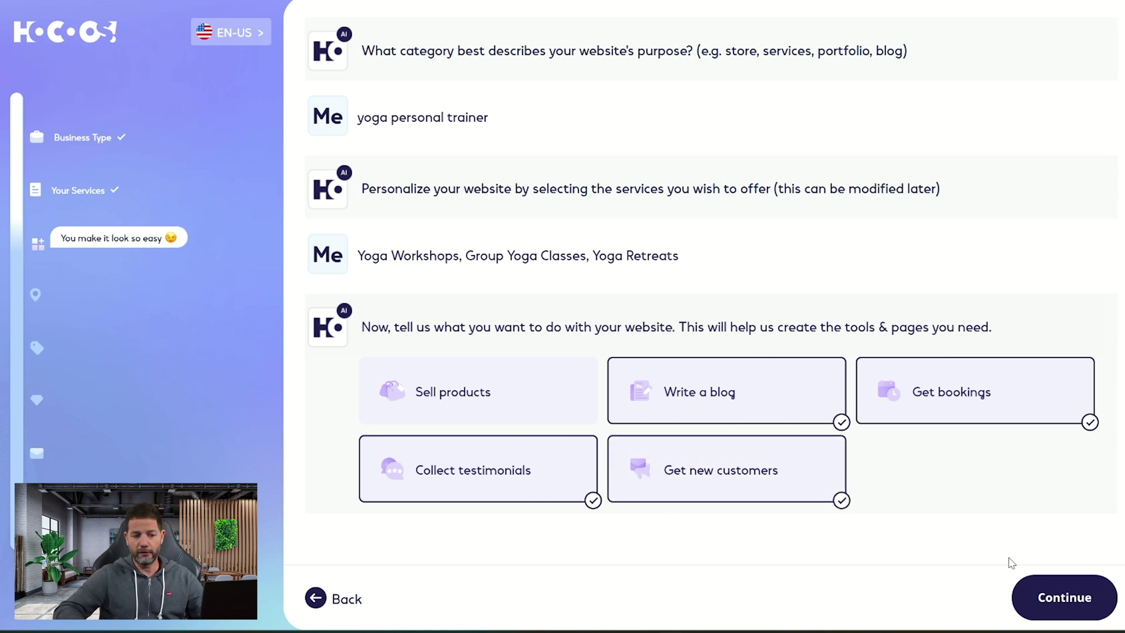
pyautogui.click(1068, 597)
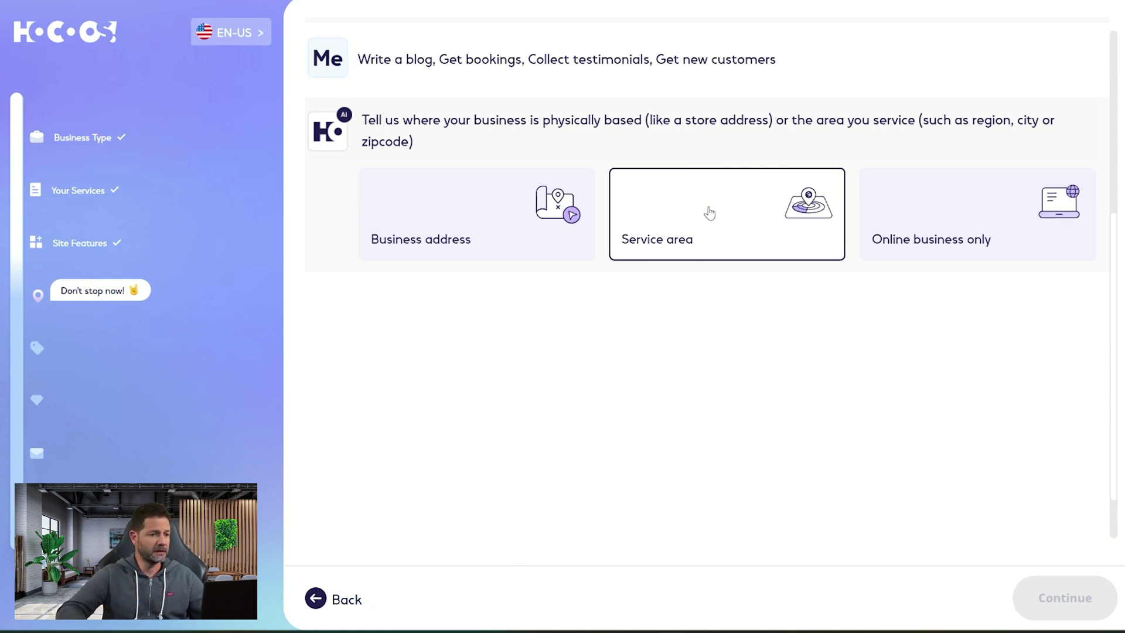
# Choose a service area, search 'London', select 'London, UK' and continue
pyautogui.click(715, 217)
pyautogui.click(553, 154)
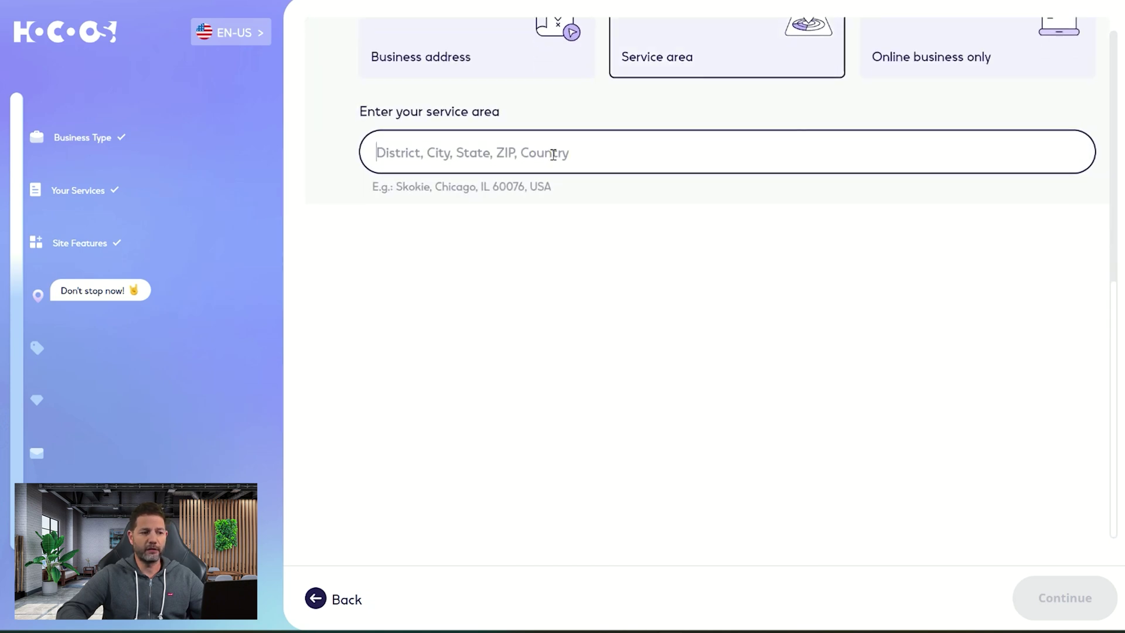
pyautogui.write('L')
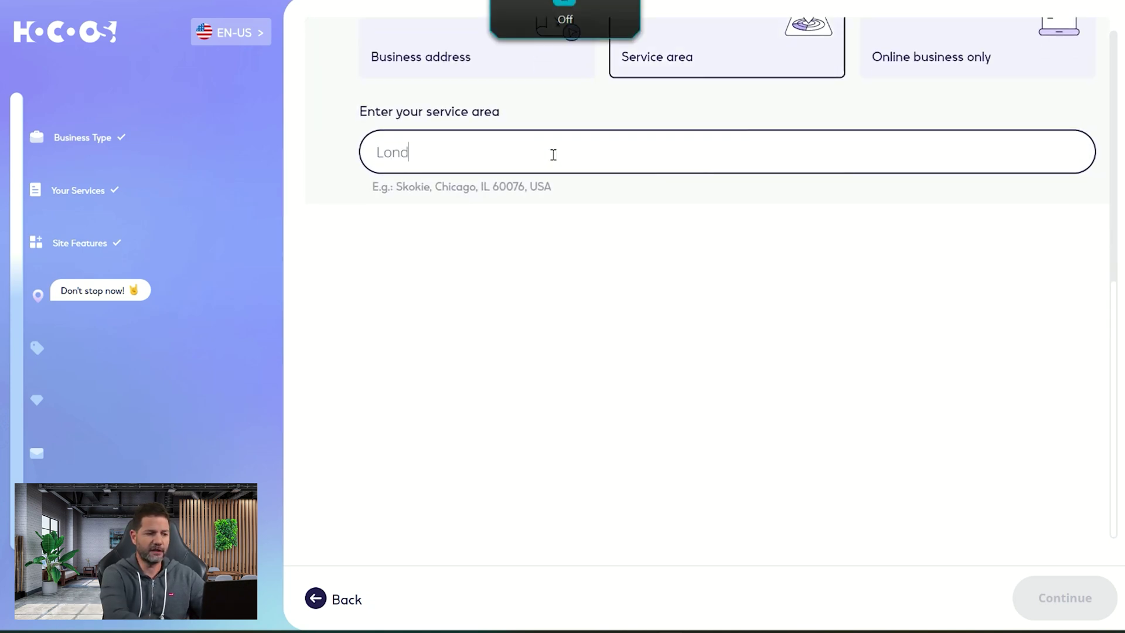
pyautogui.write('on')
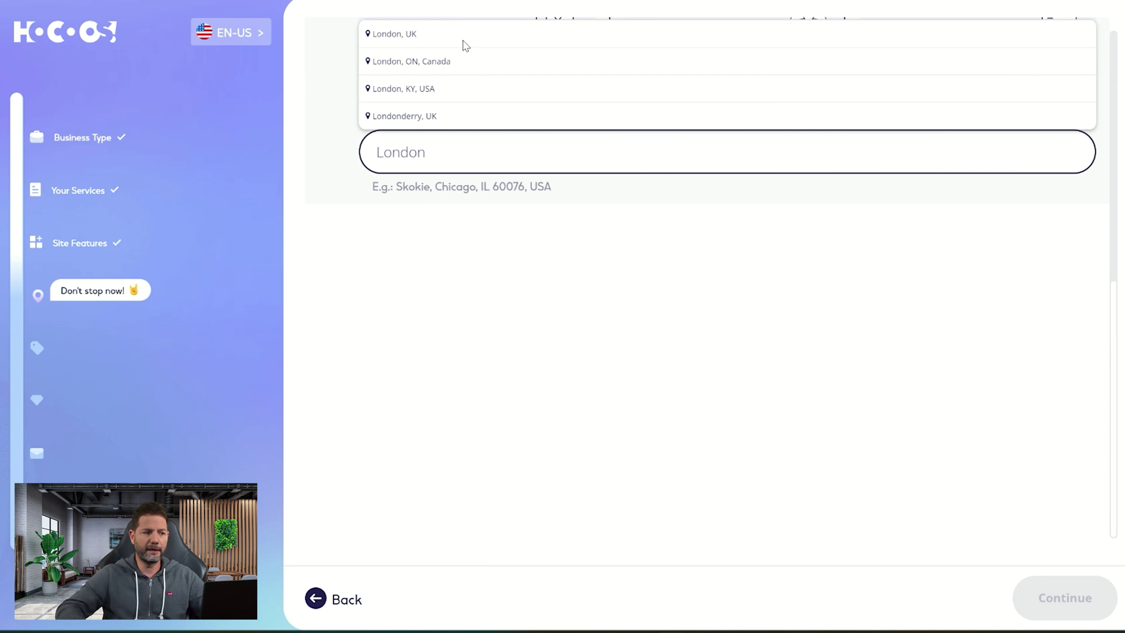
pyautogui.click(445, 35)
pyautogui.scroll(2, 580, 255)
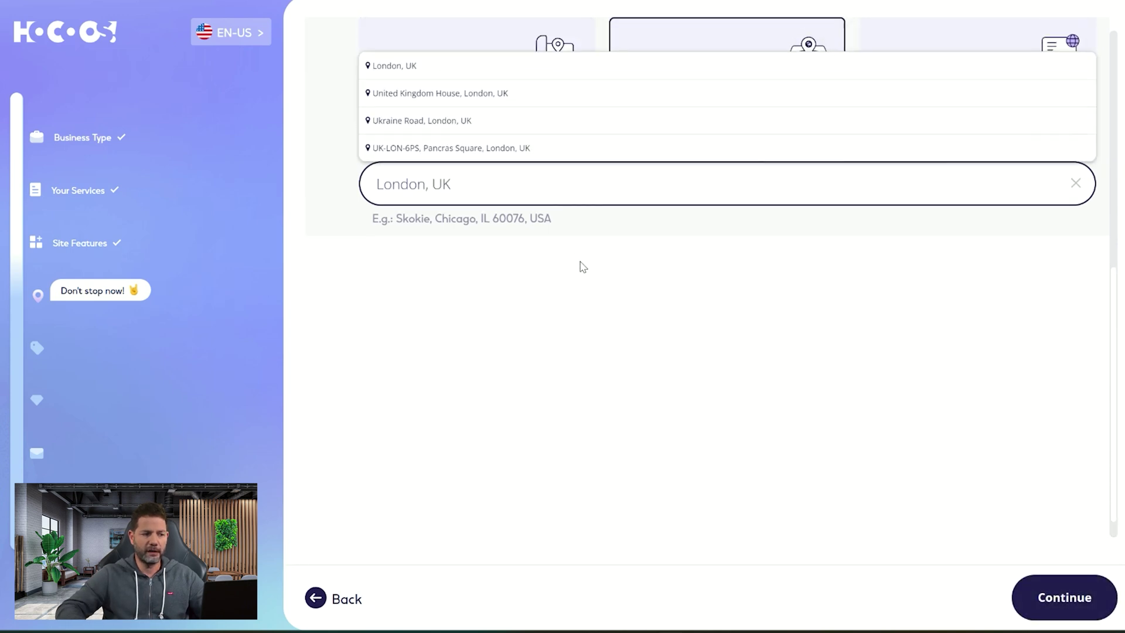
pyautogui.click(392, 176)
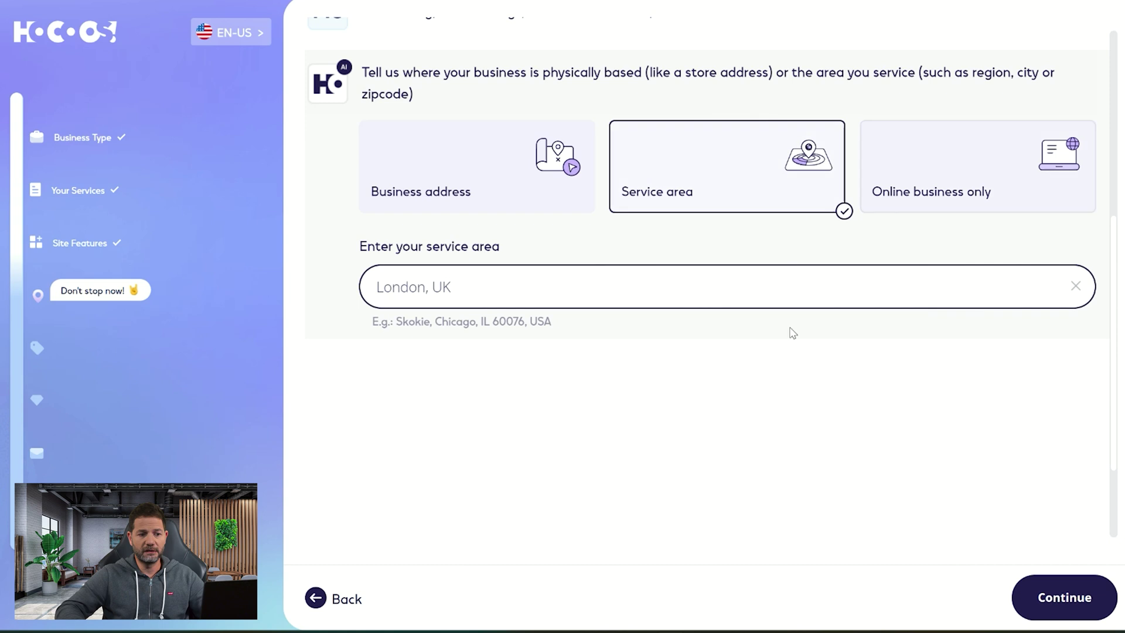
pyautogui.click(1064, 594)
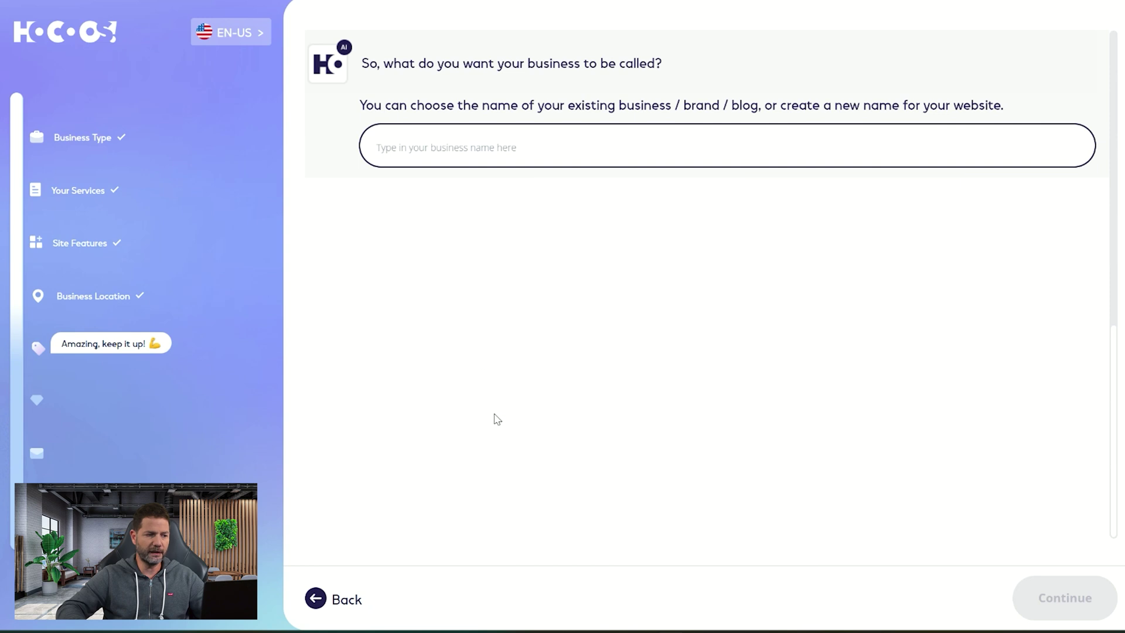
# Enter 'Hocoos Yoga' in the business name field and submit it
pyautogui.click(417, 146)
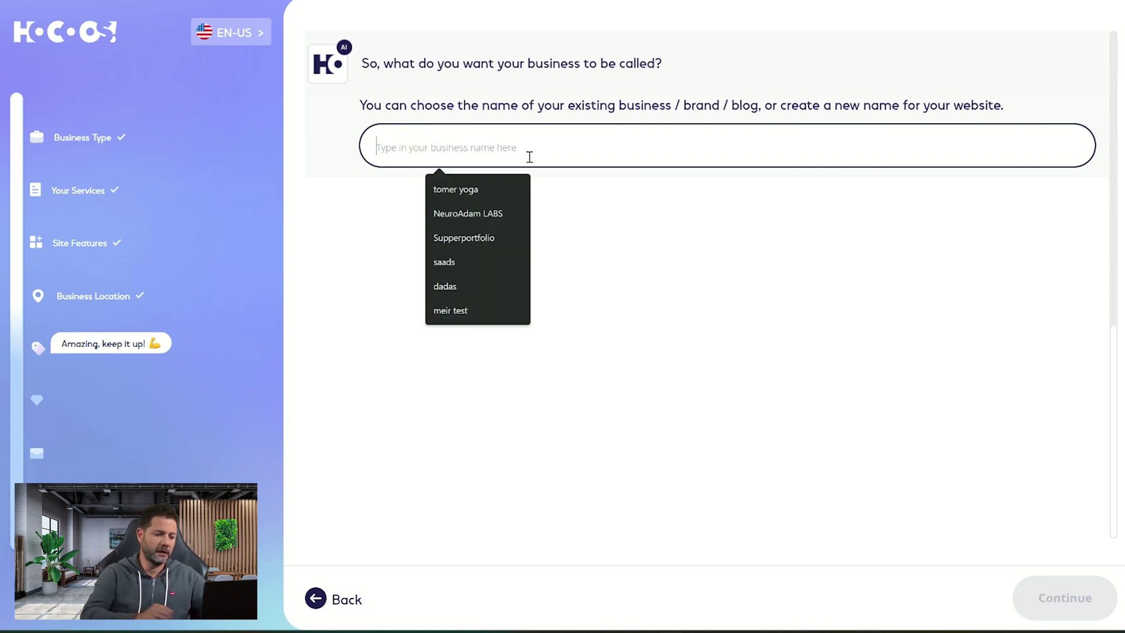
pyautogui.write('Hocoos Yoga')
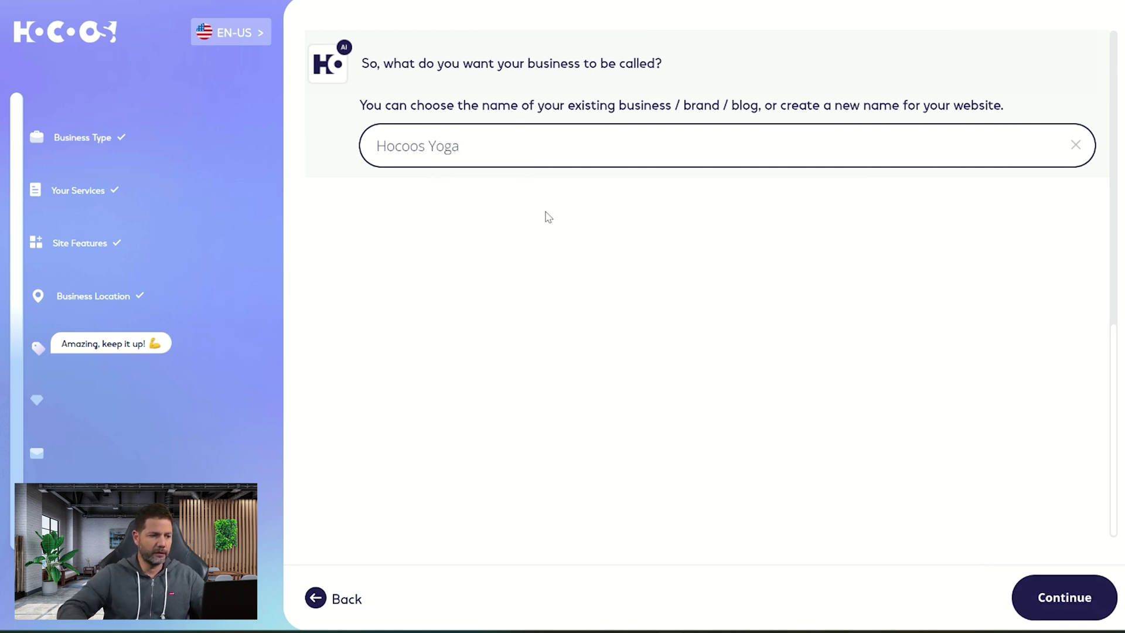
pyautogui.click(546, 216)
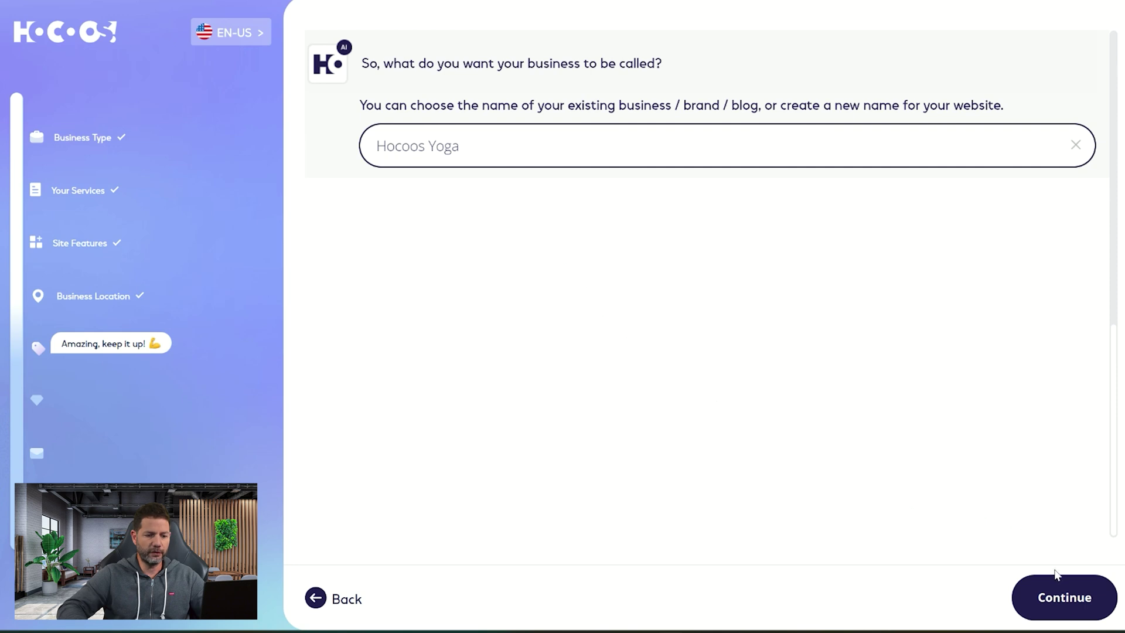
pyautogui.click(1066, 599)
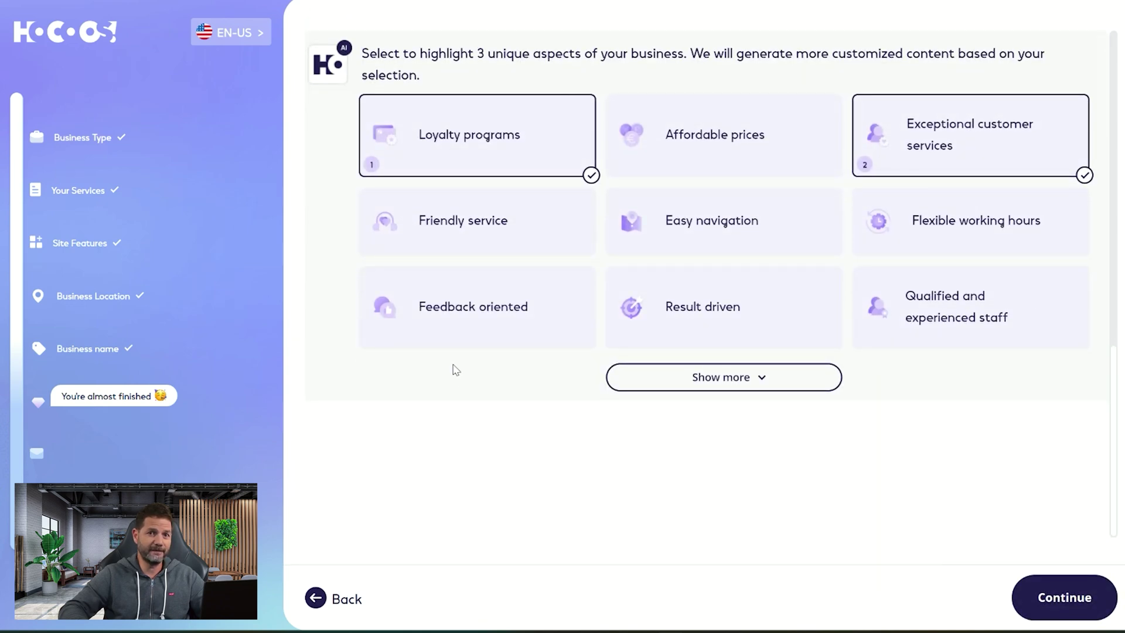
pyautogui.scroll(2, 470, 356)
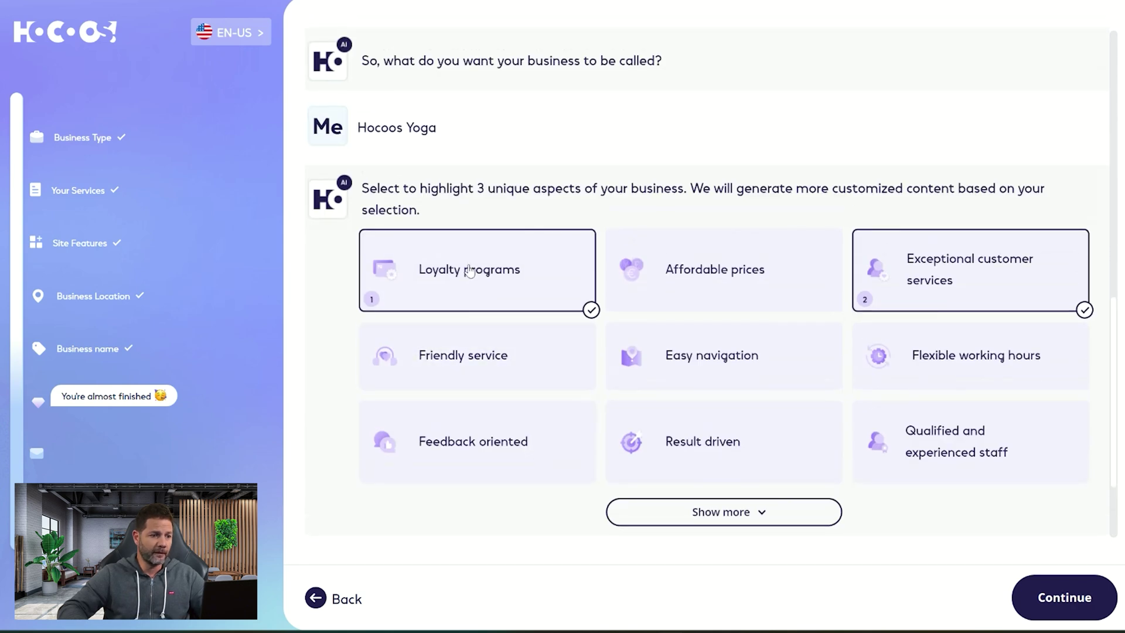
pyautogui.scroll(-1, 759, 319)
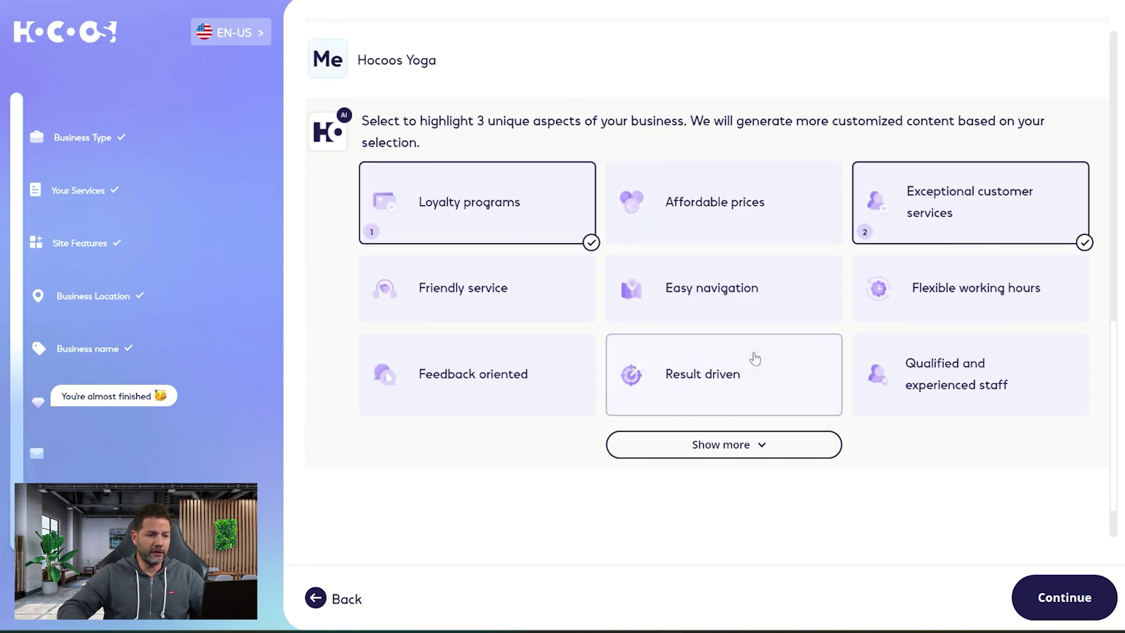
# Show more aspects and choose Exceptional customer services, Affordable prices and Result driven
pyautogui.click(738, 447)
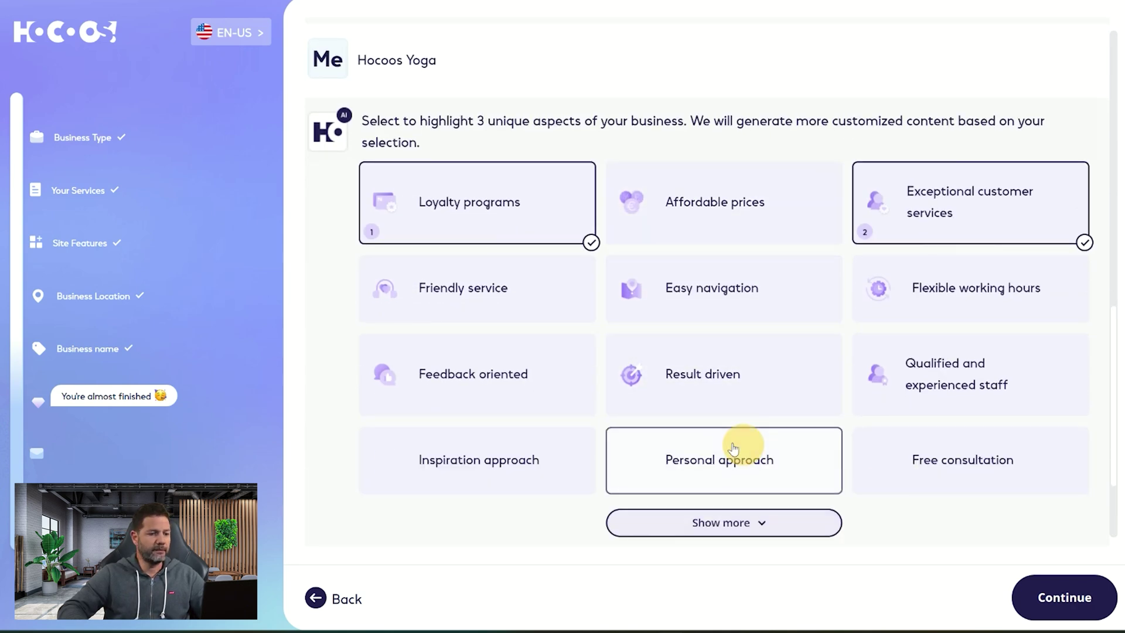
pyautogui.click(911, 195)
pyautogui.click(566, 204)
pyautogui.click(572, 208)
pyautogui.click(908, 226)
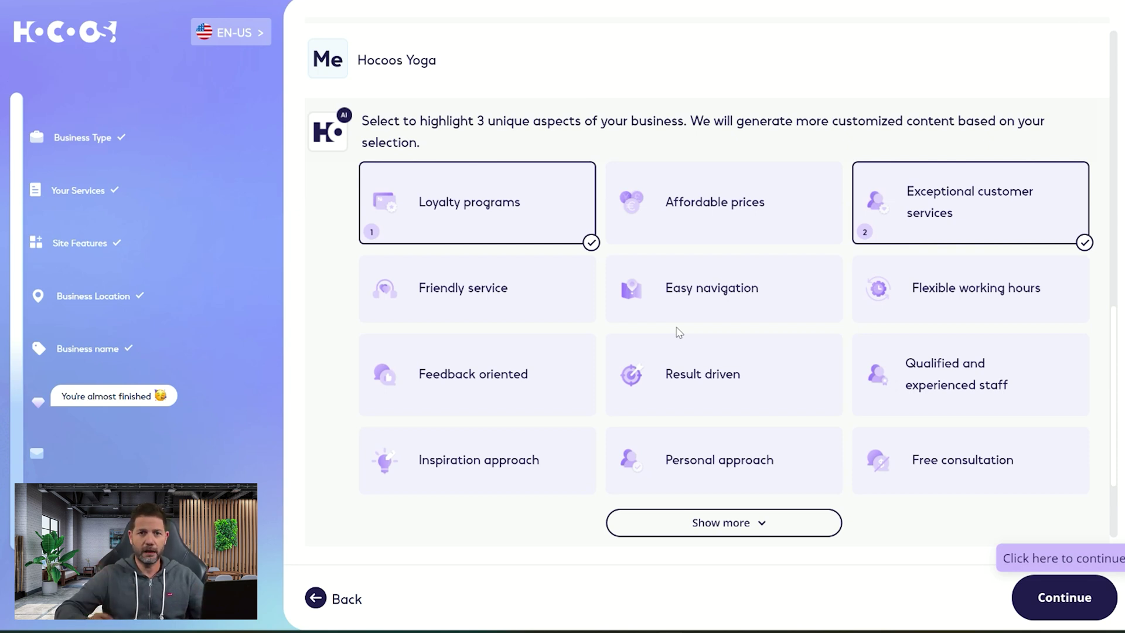
pyautogui.scroll(-2, 677, 332)
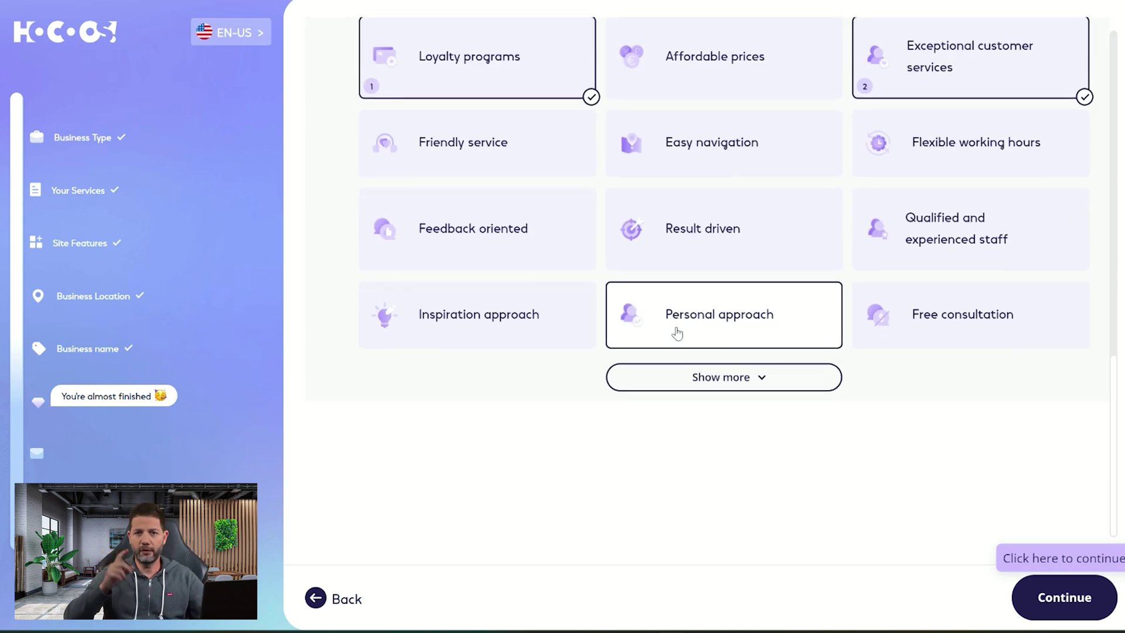
pyautogui.scroll(1, 661, 77)
pyautogui.scroll(1, 662, 79)
pyautogui.scroll(1, 651, 88)
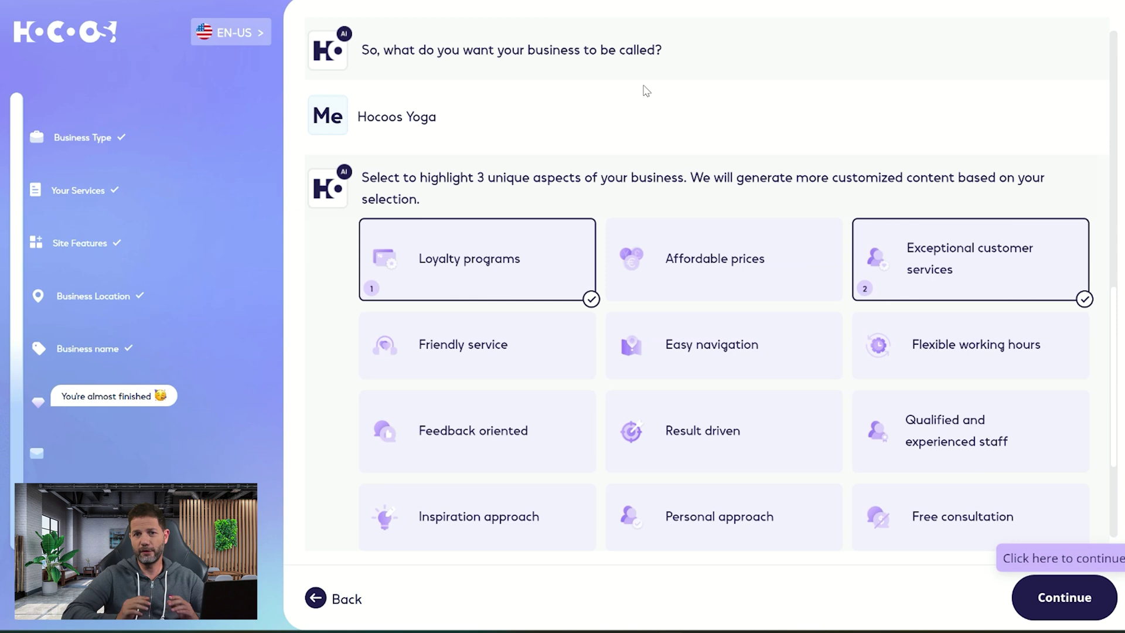
pyautogui.click(703, 252)
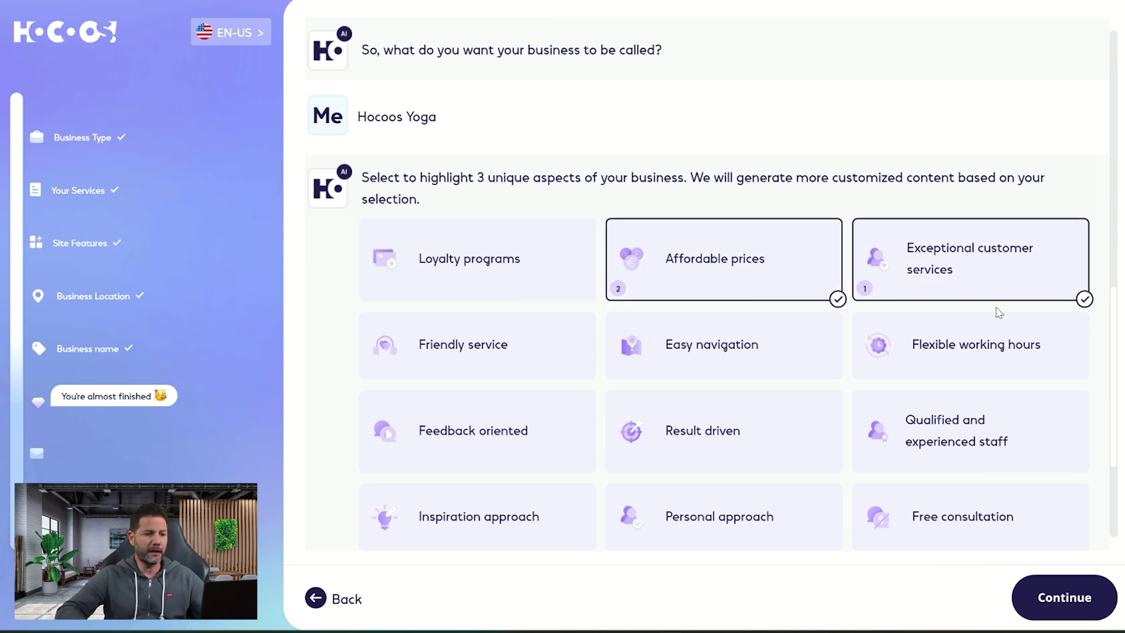
pyautogui.scroll(-1, 826, 370)
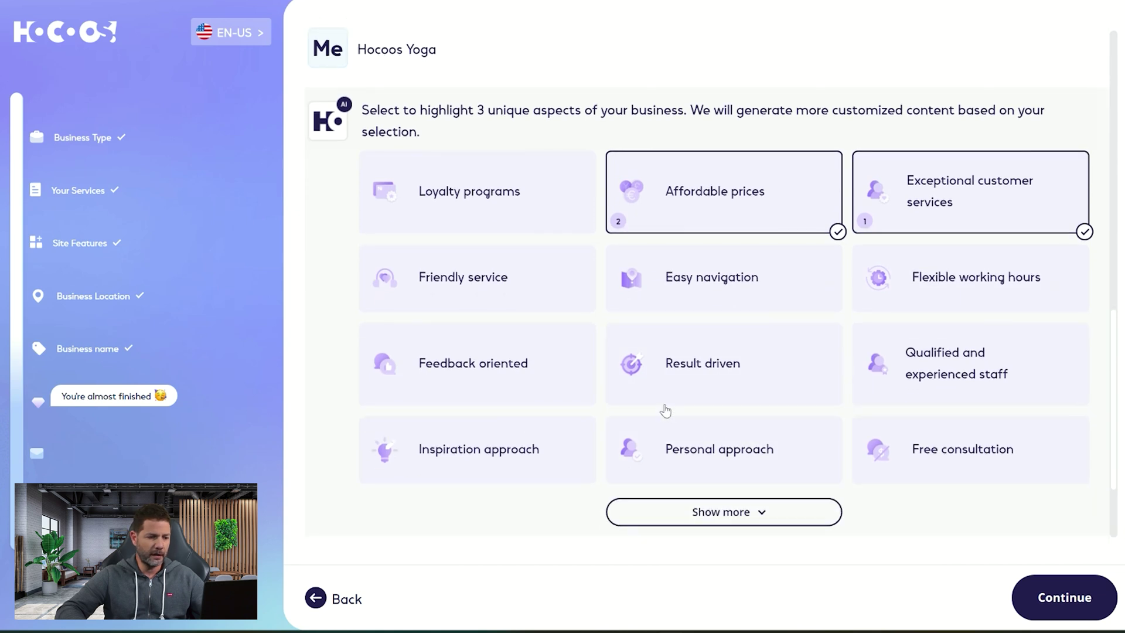
pyautogui.click(695, 362)
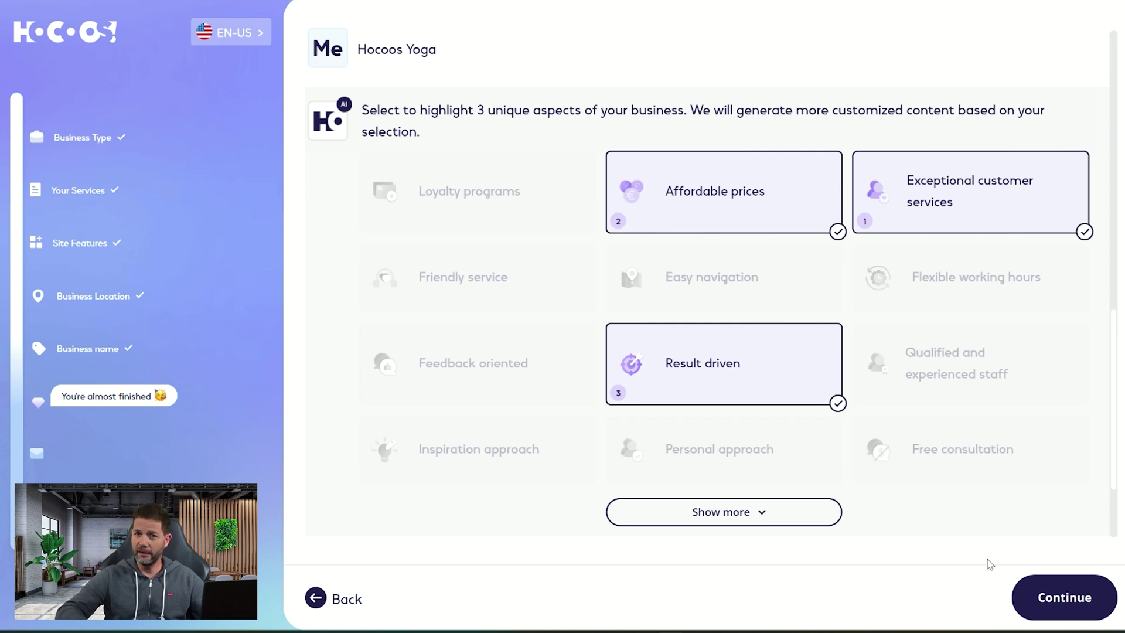
pyautogui.click(1060, 598)
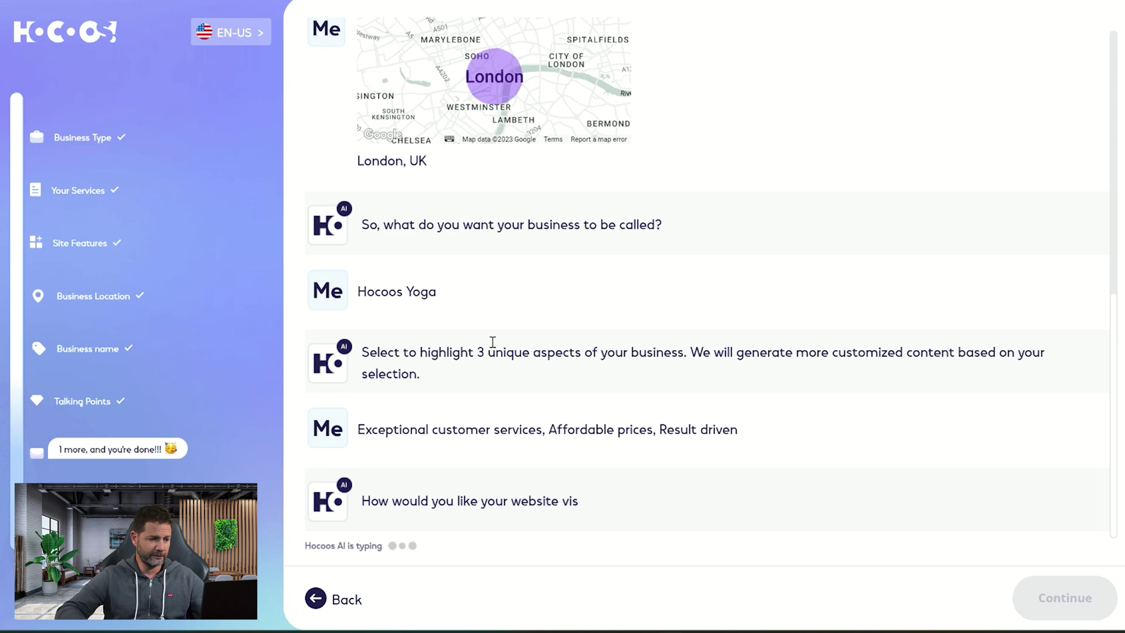
pyautogui.moveTo(474, 267)
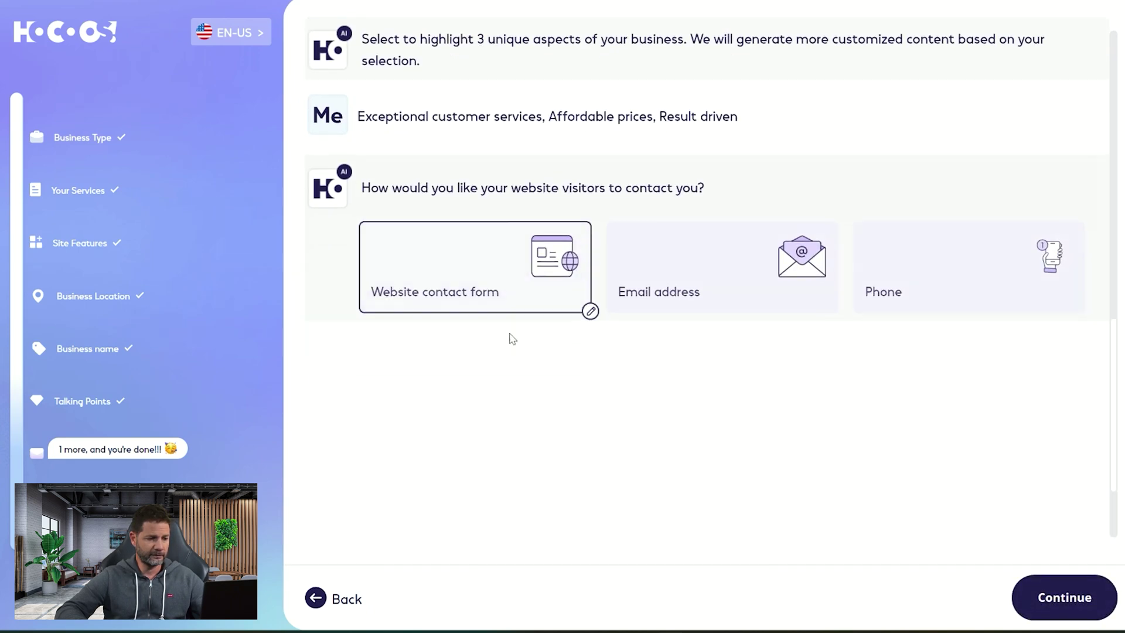
pyautogui.scroll(1, 509, 338)
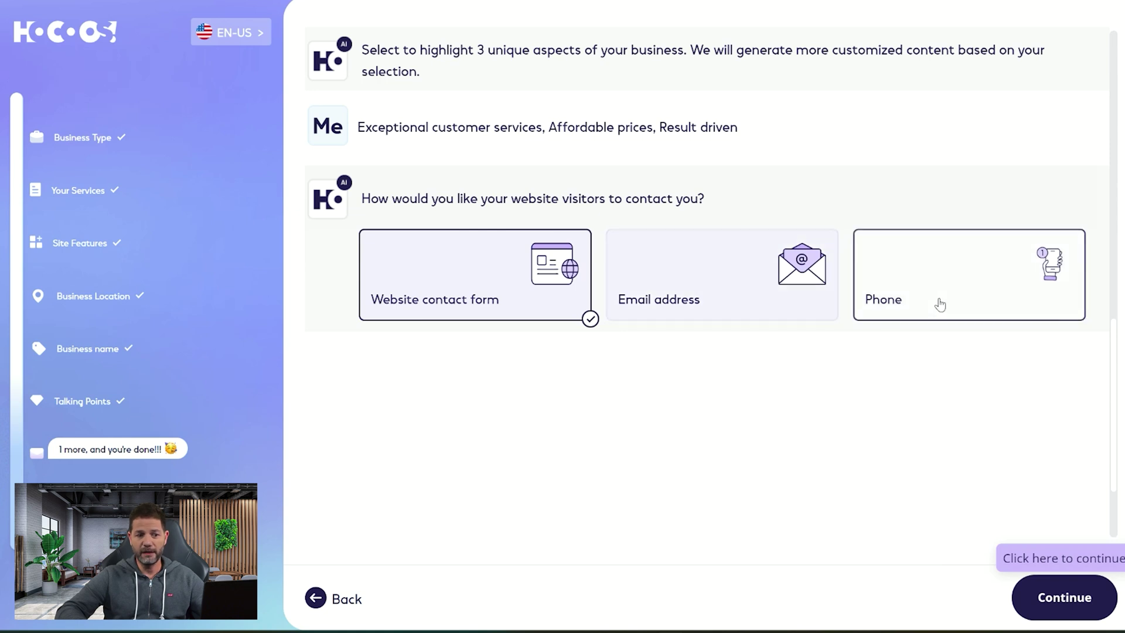
# Add and save an email address contact alongside the contact form, then continue
pyautogui.click(707, 298)
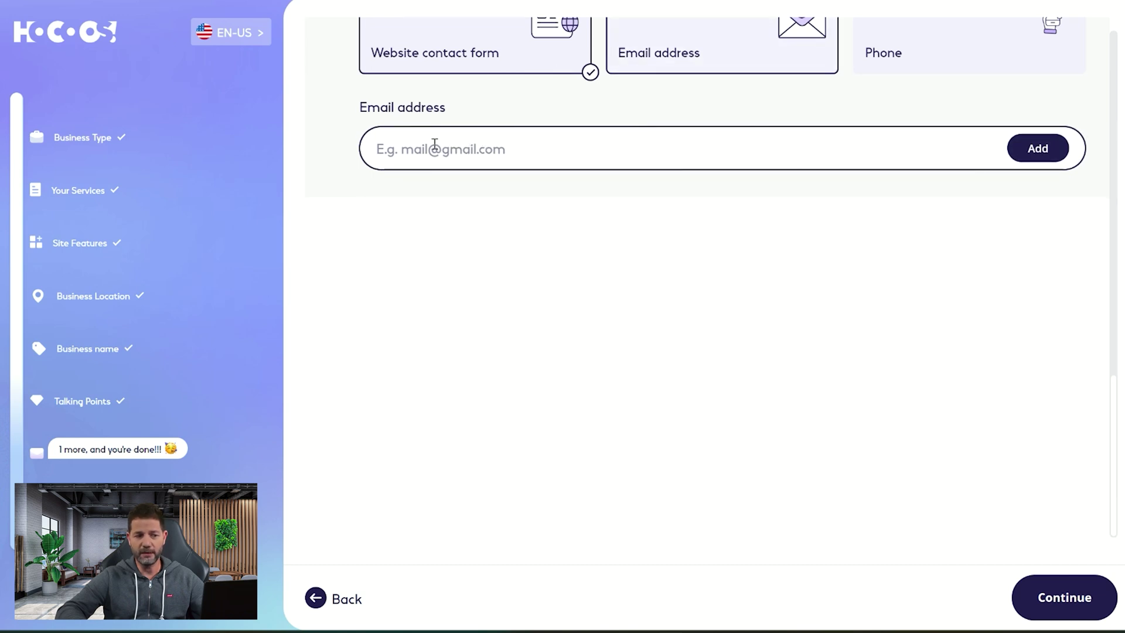
pyautogui.click(498, 140)
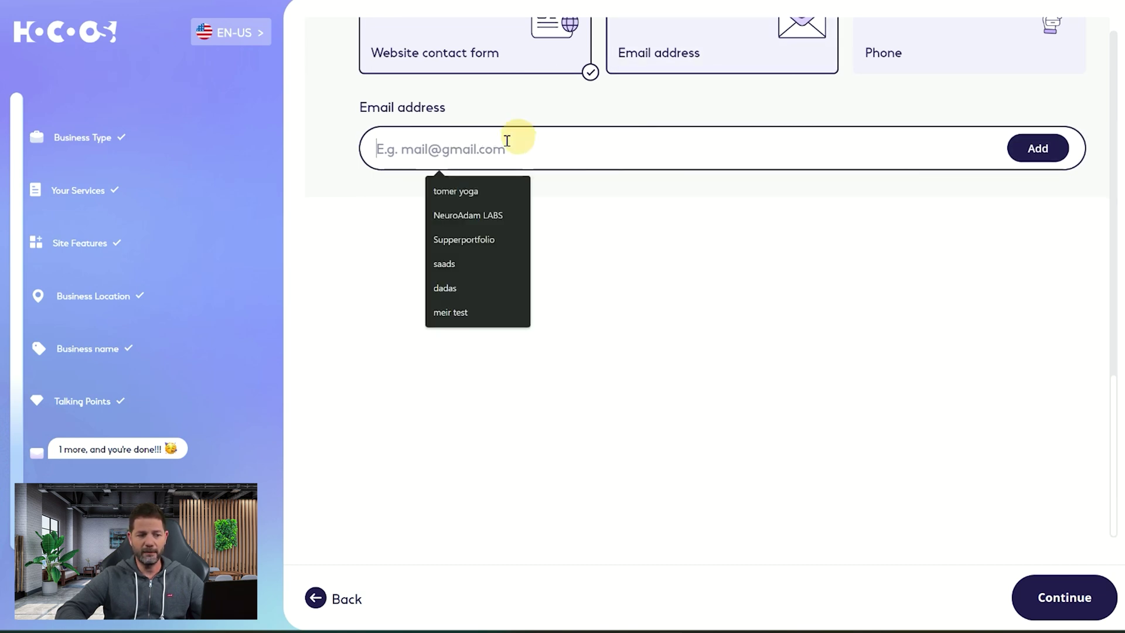
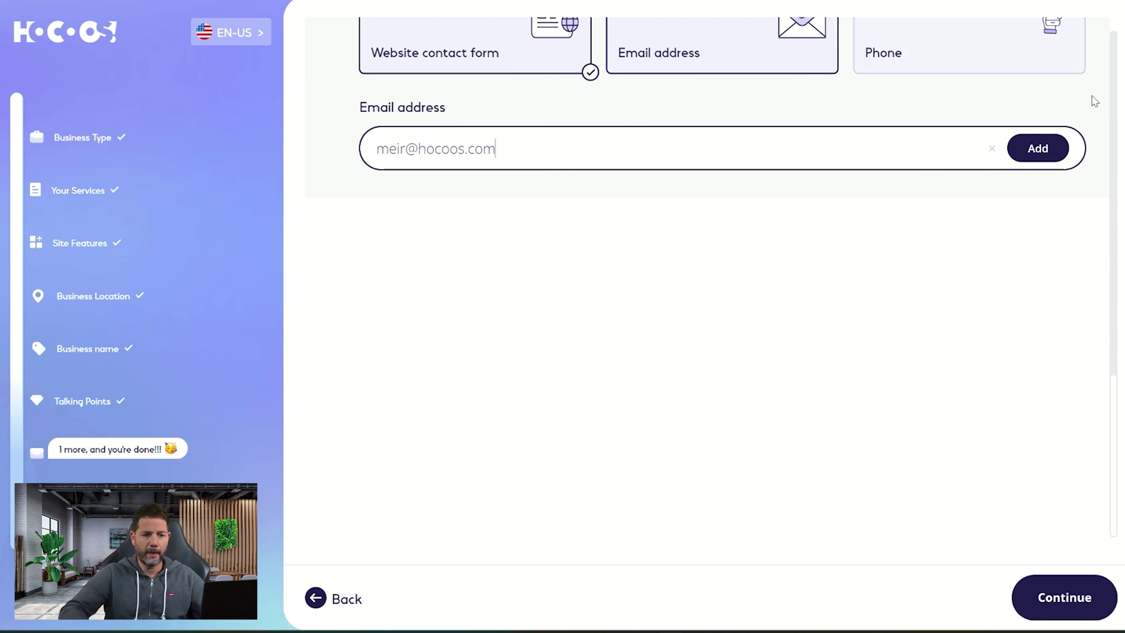
pyautogui.click(1055, 149)
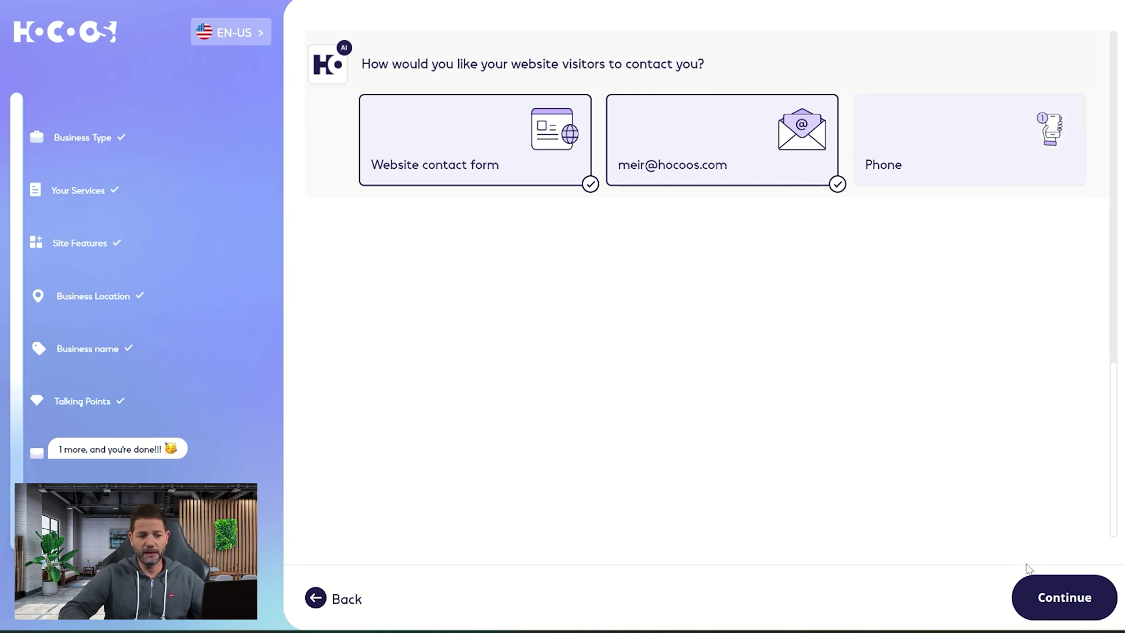
pyautogui.click(1054, 598)
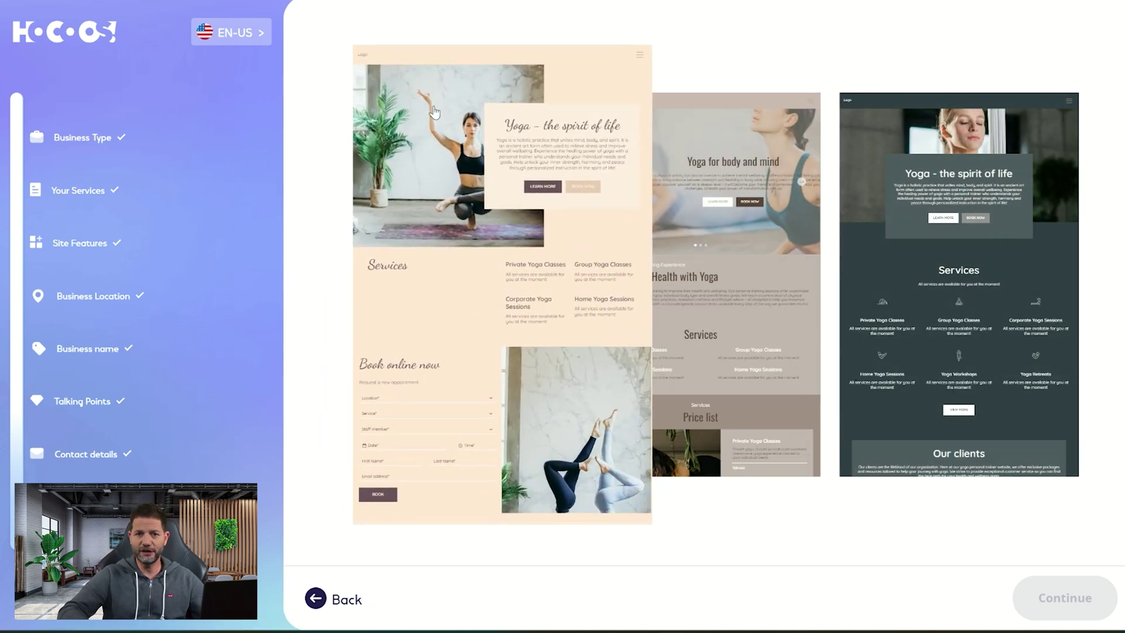
pyautogui.moveTo(701, 265)
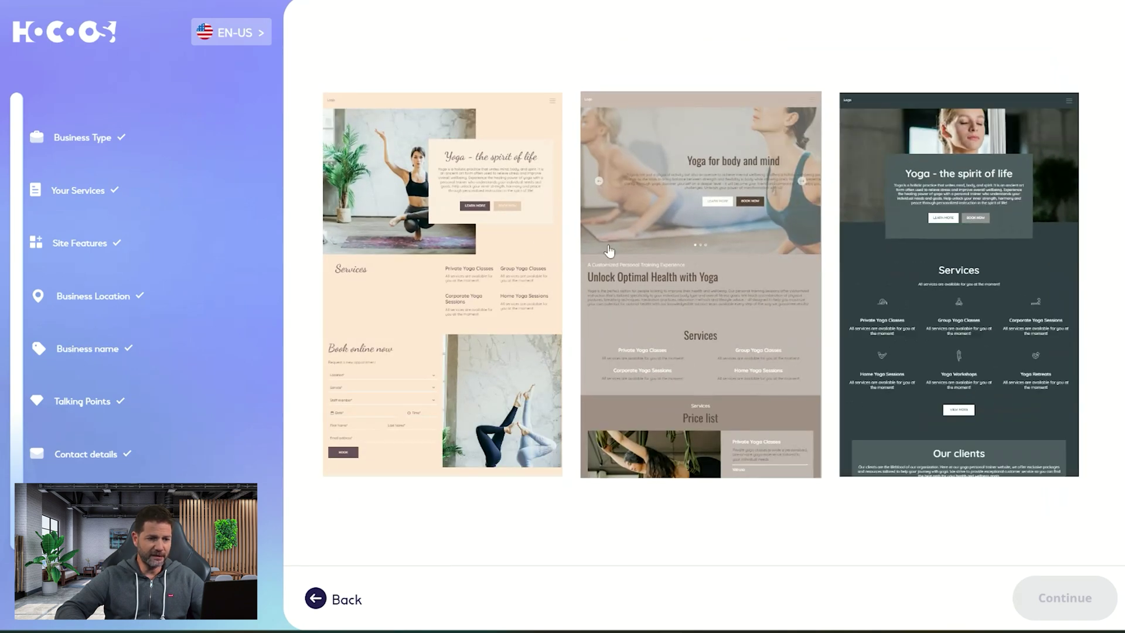
# Pick the left beige 'Yoga - the spirit of life' template and continue
pyautogui.click(464, 293)
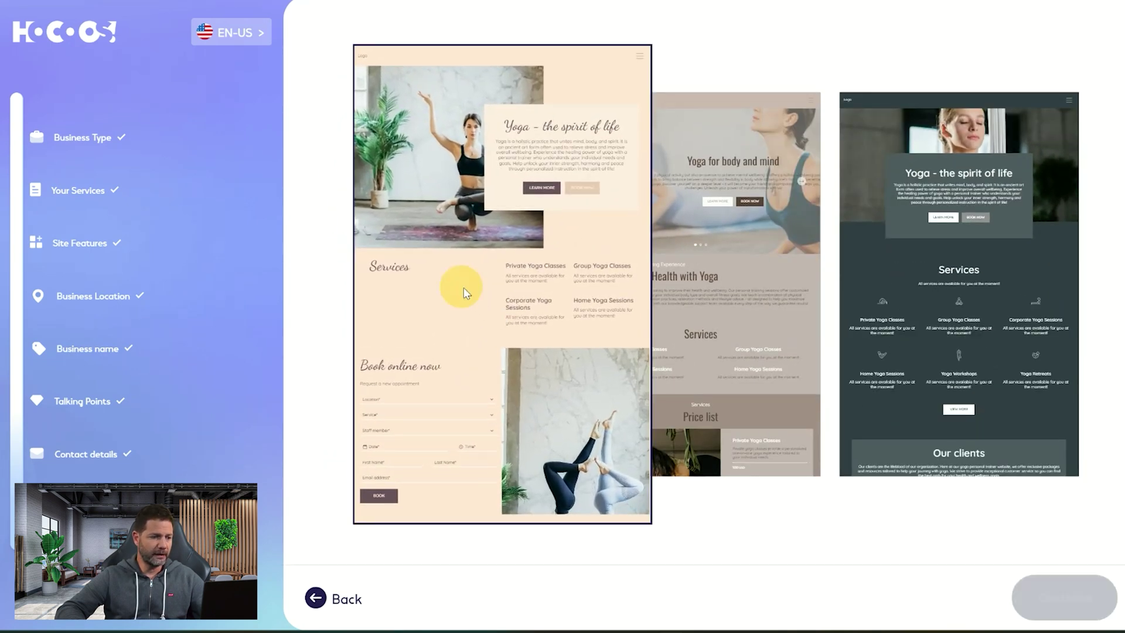
pyautogui.click(1063, 598)
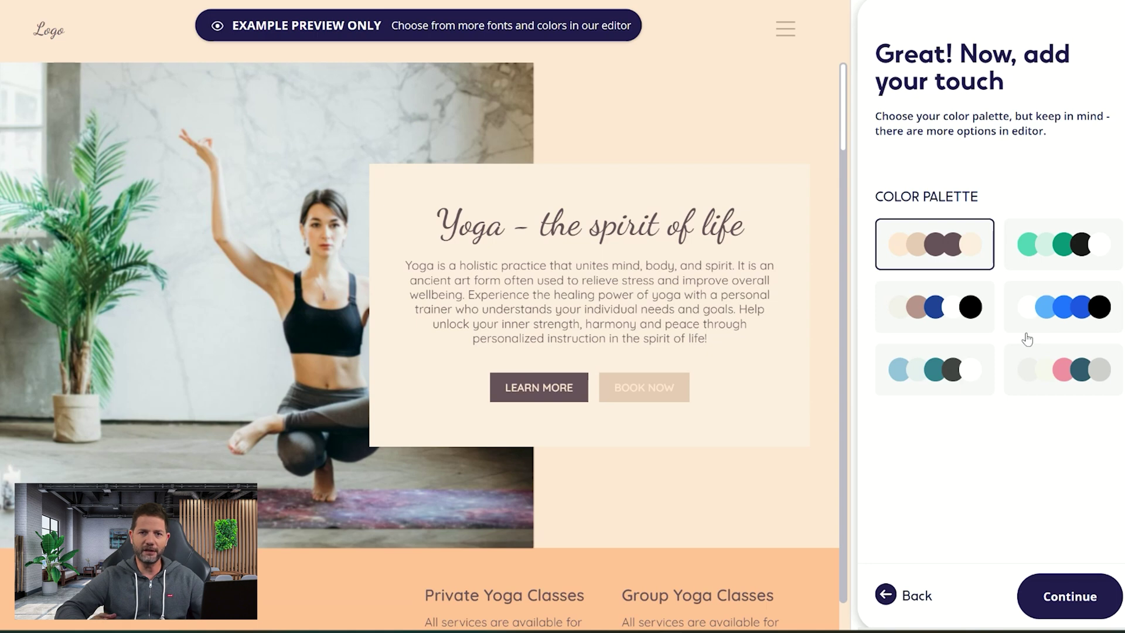
# Preview the blue palette, return to the first beige palette, and confirm it
pyautogui.click(1046, 305)
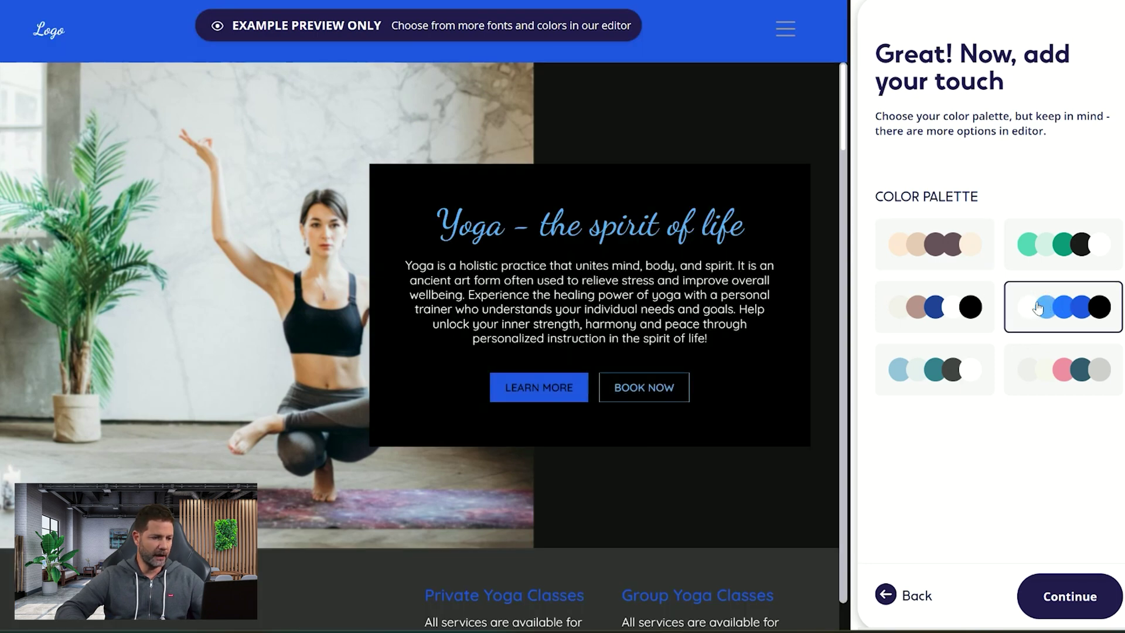
pyautogui.click(943, 256)
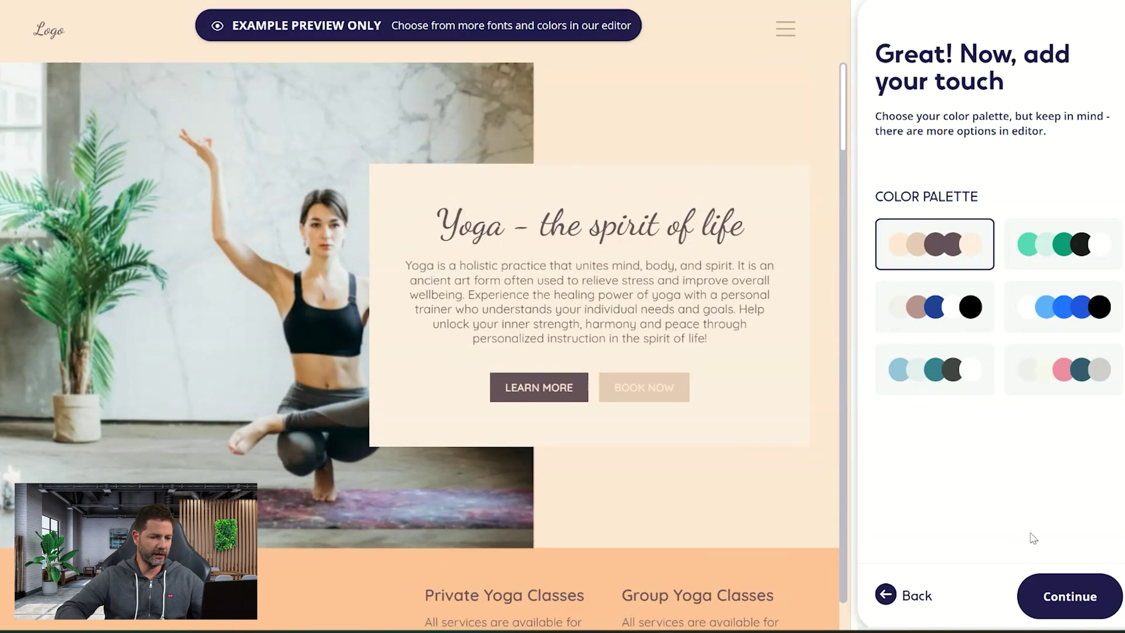
pyautogui.click(1079, 595)
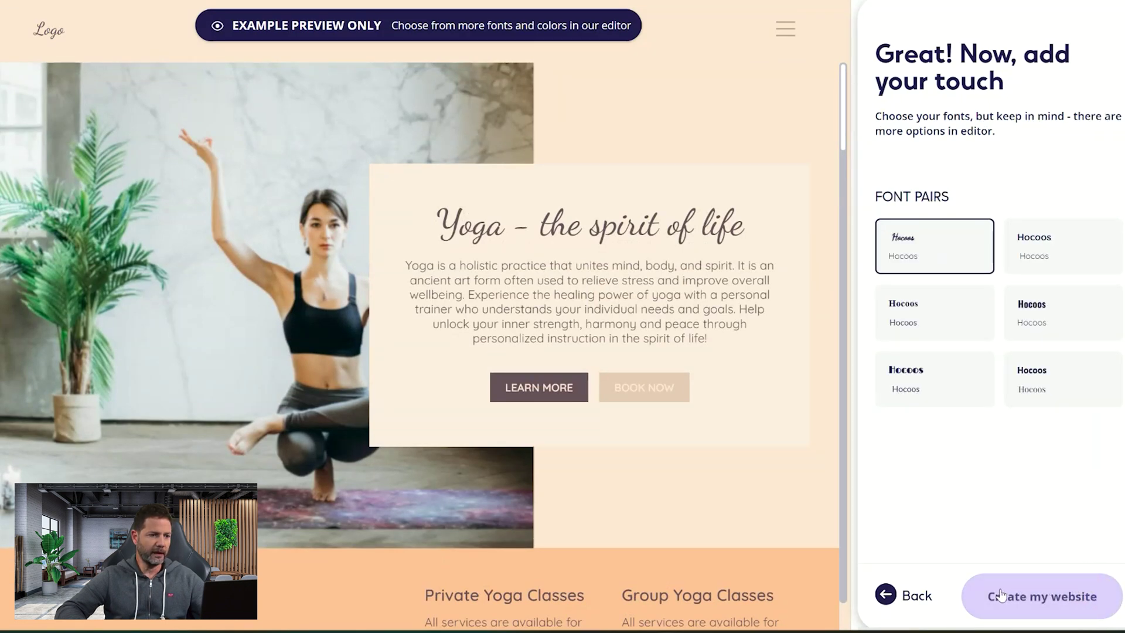
# Compare several font pairs, choose the italic serif pair, and generate the Hocoos Yoga website
pyautogui.click(906, 311)
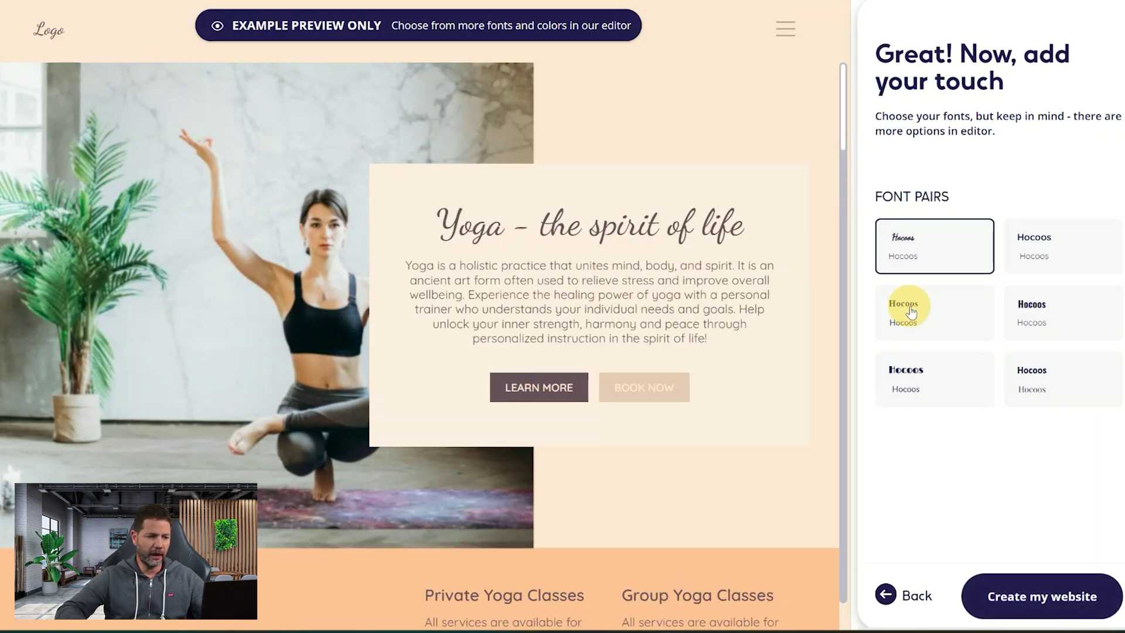
pyautogui.click(1028, 320)
pyautogui.click(905, 251)
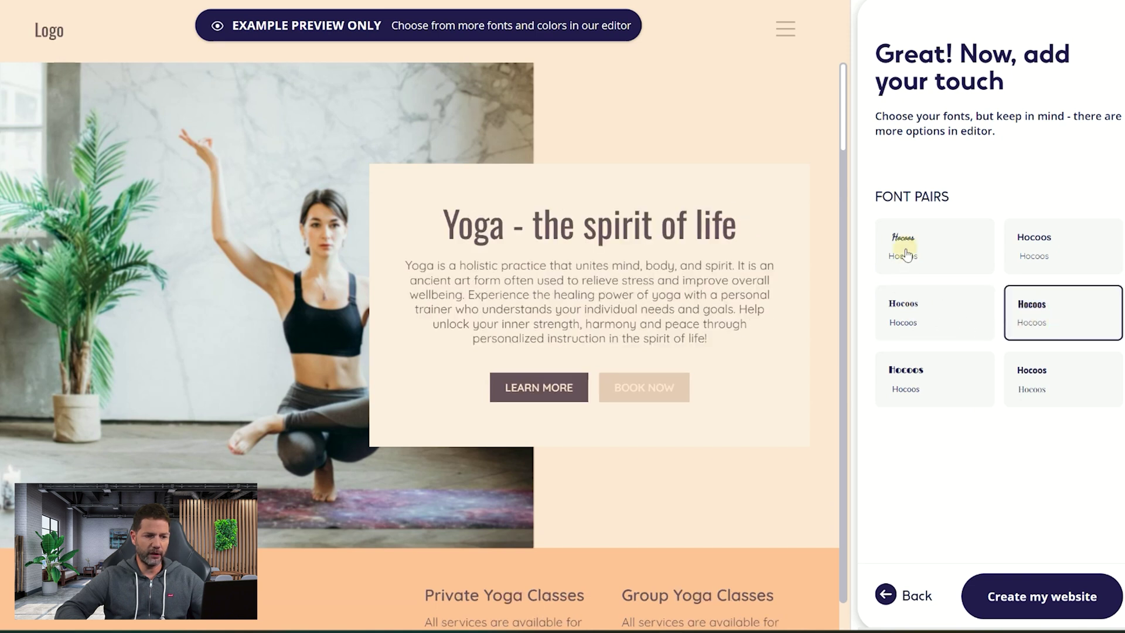
pyautogui.click(937, 310)
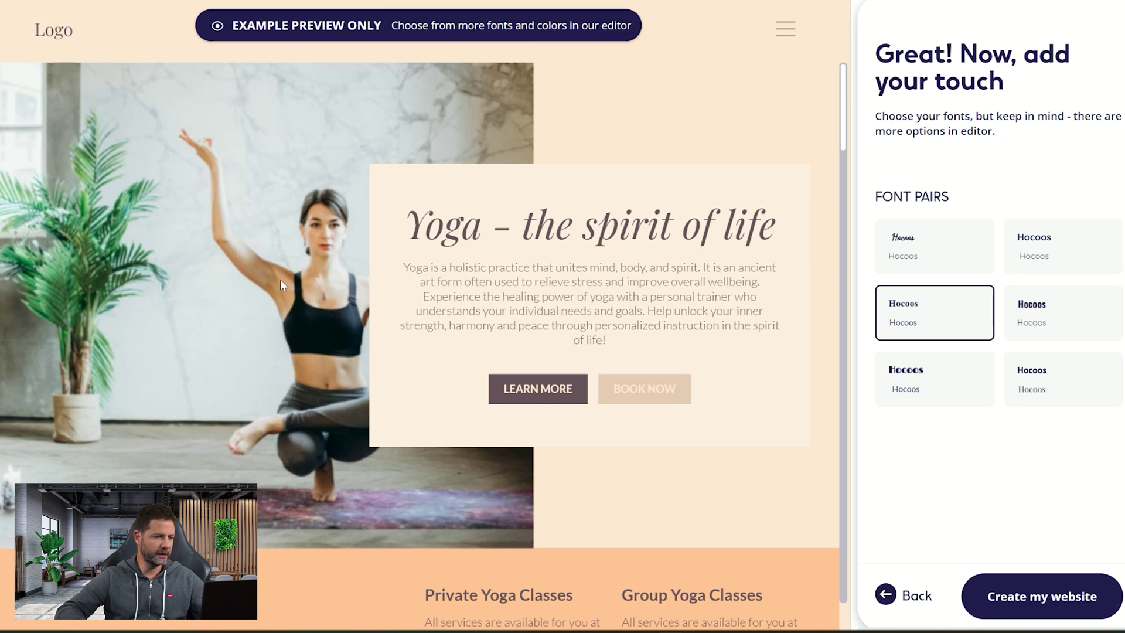
pyautogui.scroll(-3, 281, 280)
pyautogui.scroll(3, 281, 280)
pyautogui.click(1027, 598)
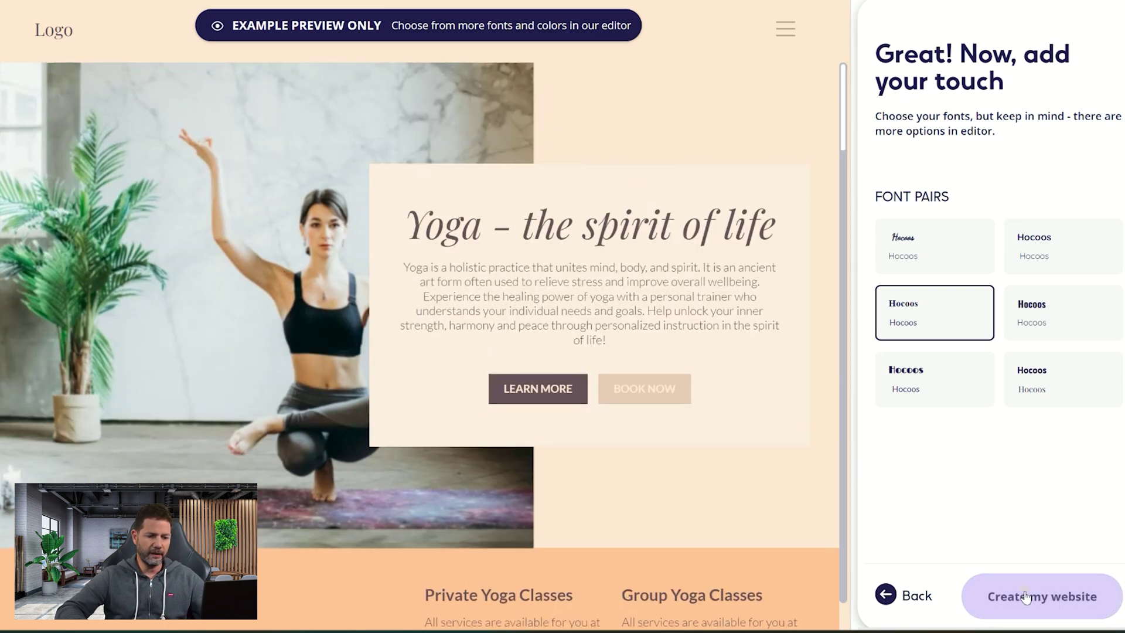